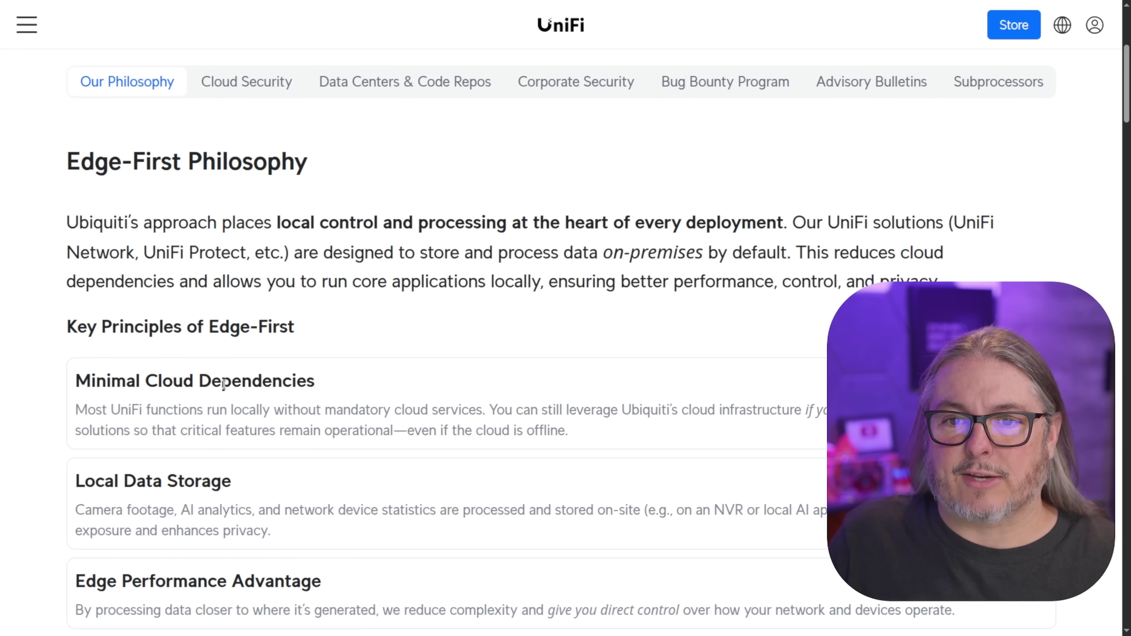
# View the Bug Bounty Program section on the UniFi Trust page
pyautogui.click(763, 76)
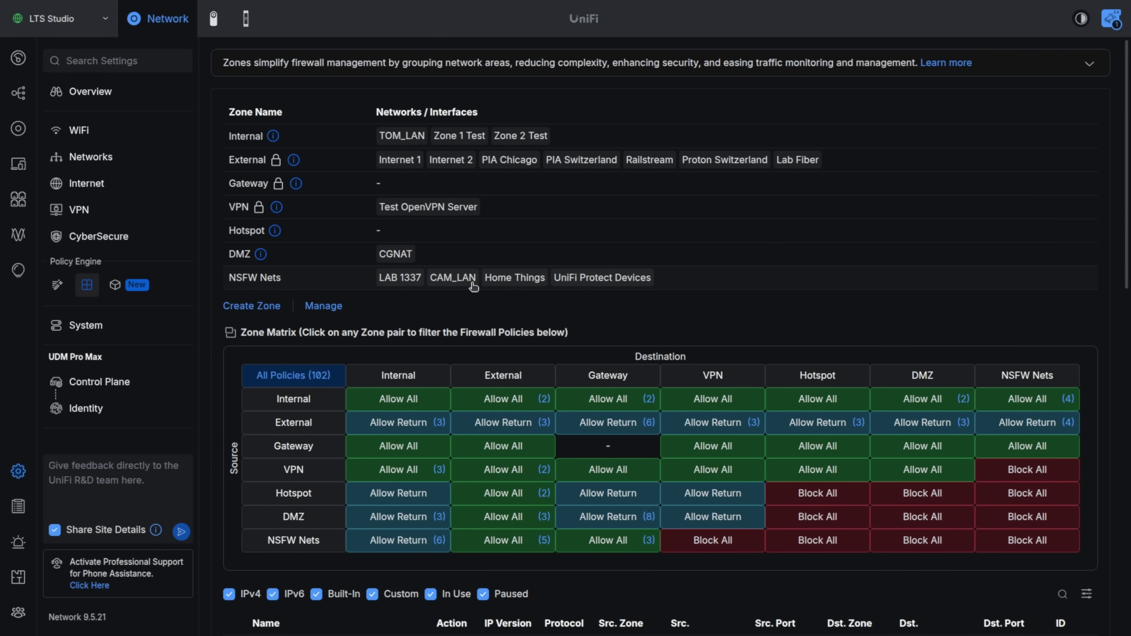
pyautogui.click(676, 288)
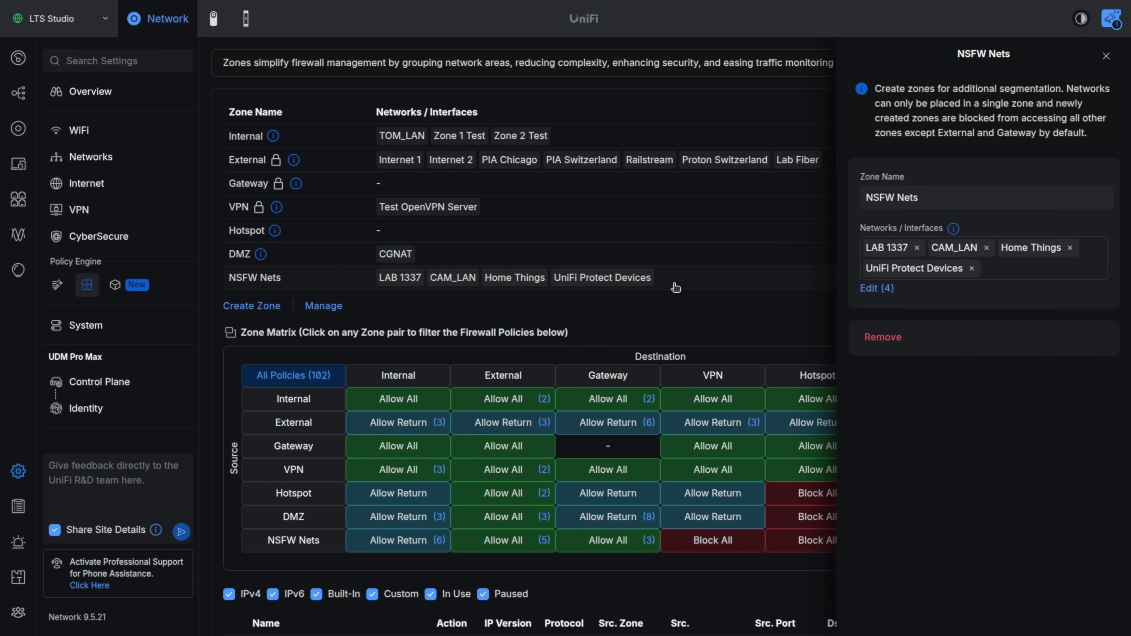
pyautogui.click(877, 288)
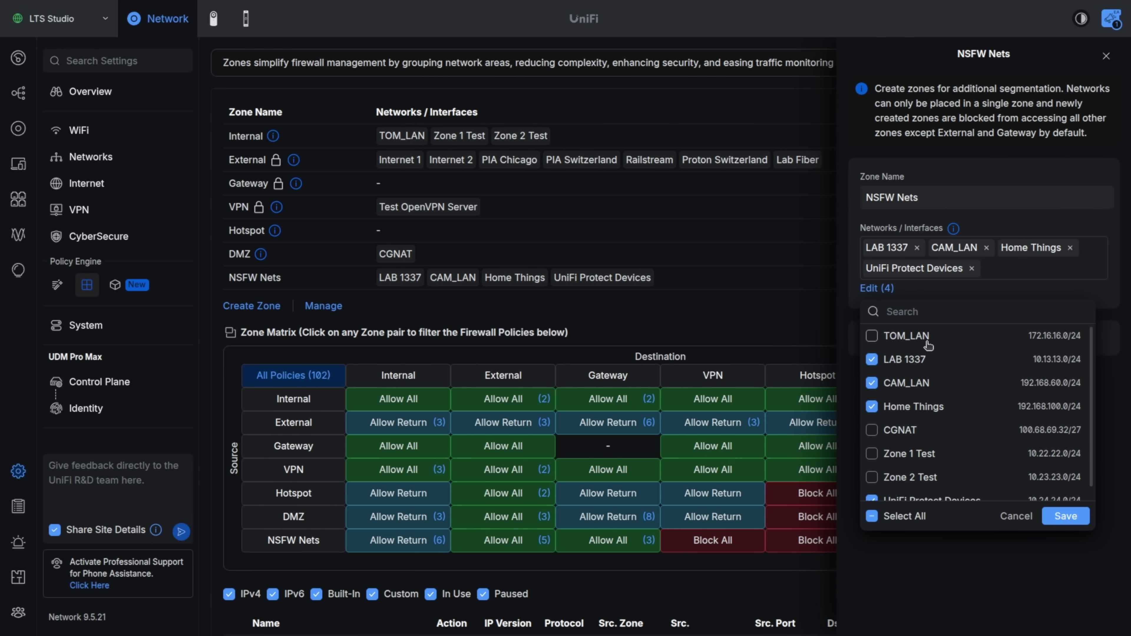
pyautogui.click(872, 454)
pyautogui.click(872, 477)
pyautogui.click(1017, 515)
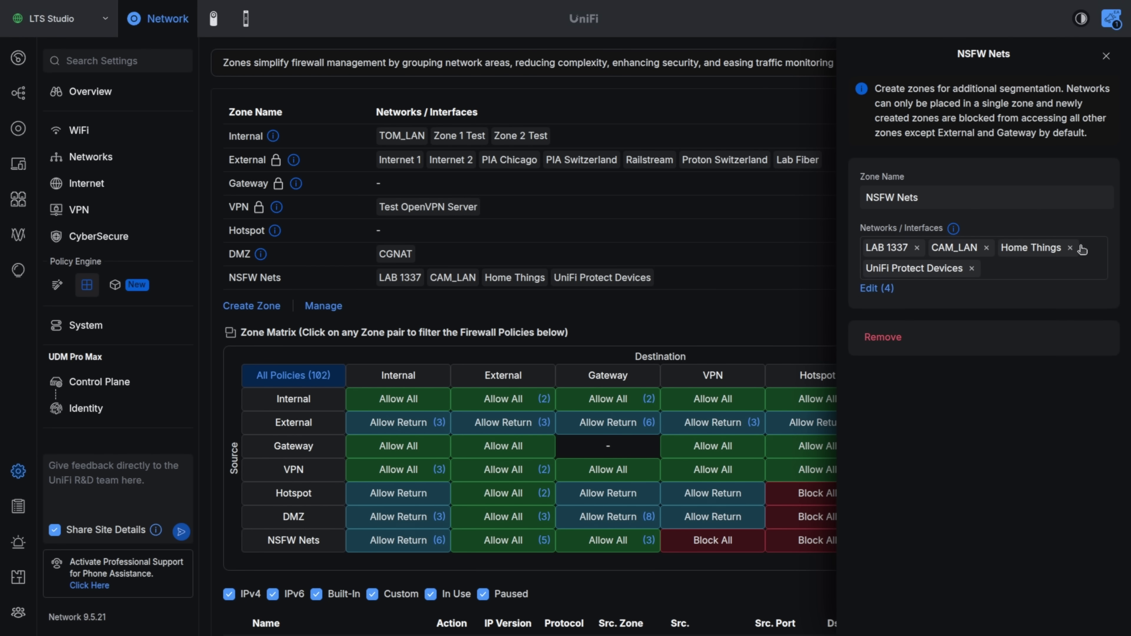
pyautogui.click(1106, 58)
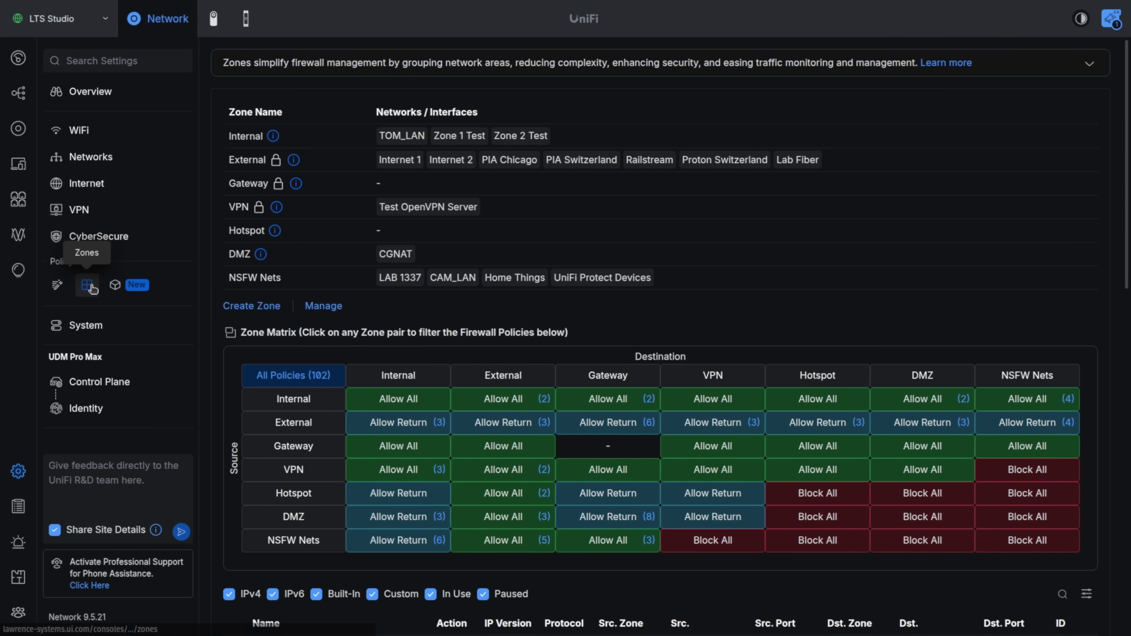
# In the Policy Table, filter by Firewall, DNS Records and QoS Rules, then show all policies including defaults
pyautogui.click(55, 287)
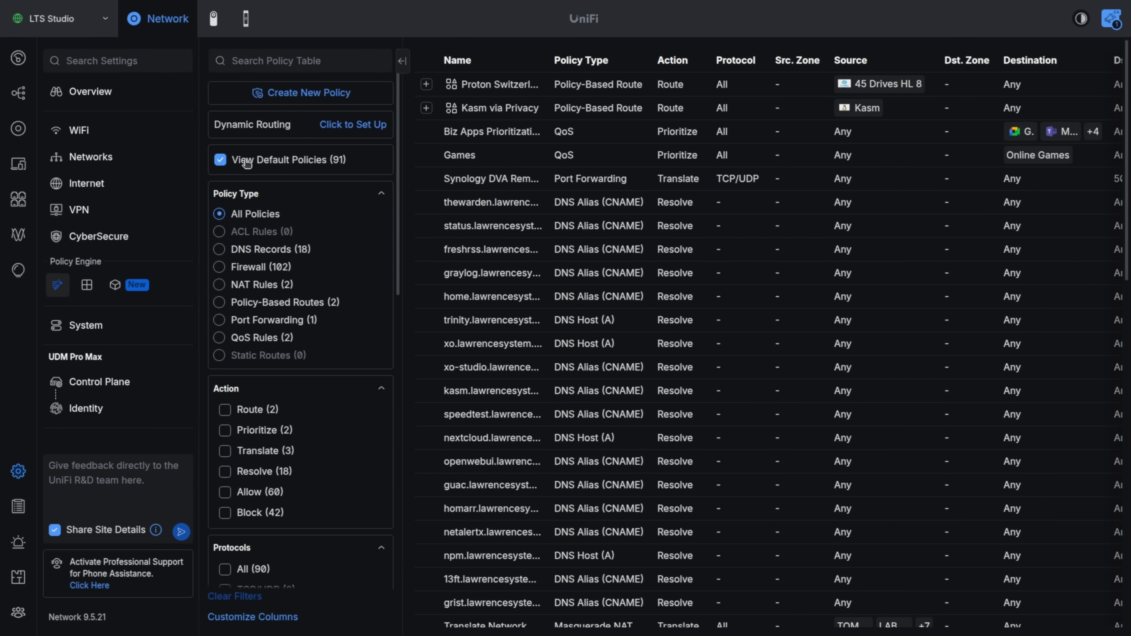
pyautogui.click(221, 162)
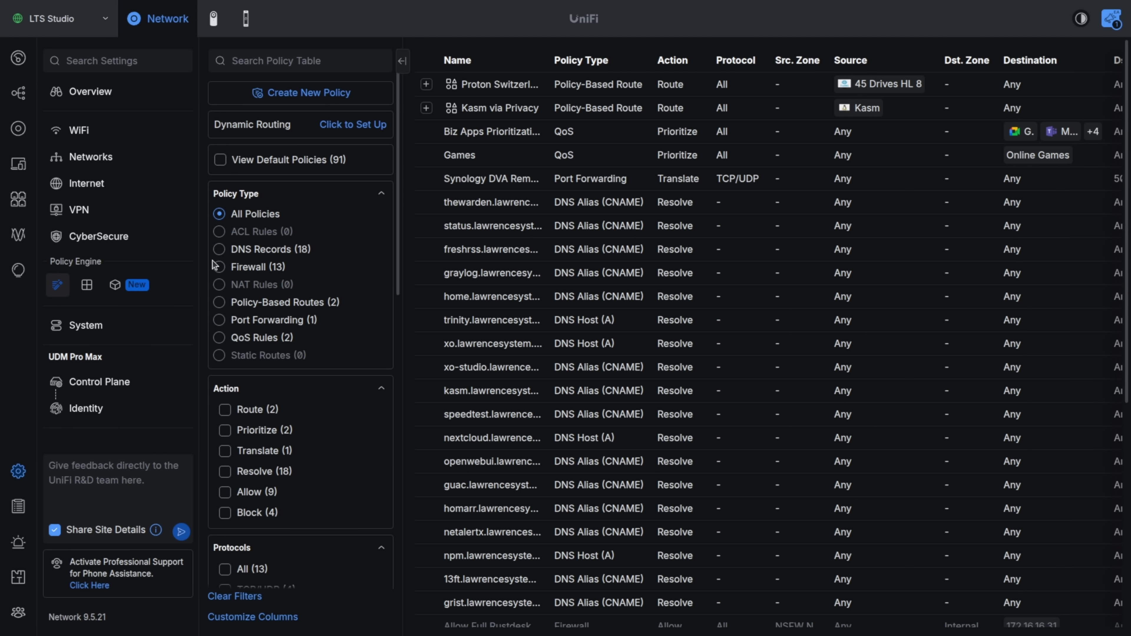
pyautogui.click(219, 269)
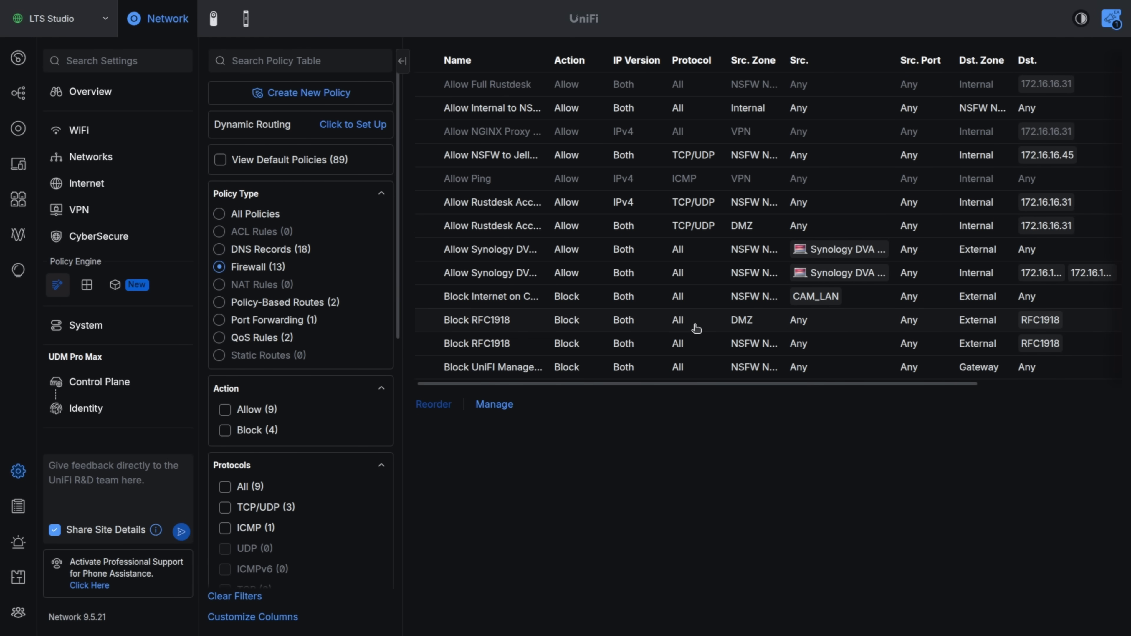
pyautogui.click(220, 251)
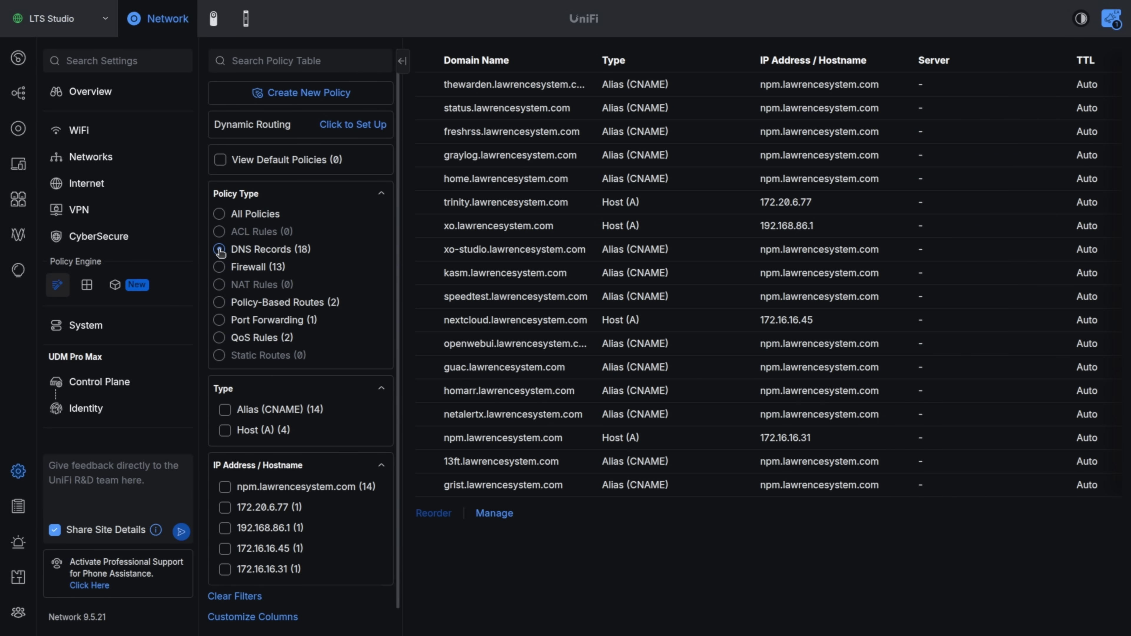
pyautogui.click(218, 340)
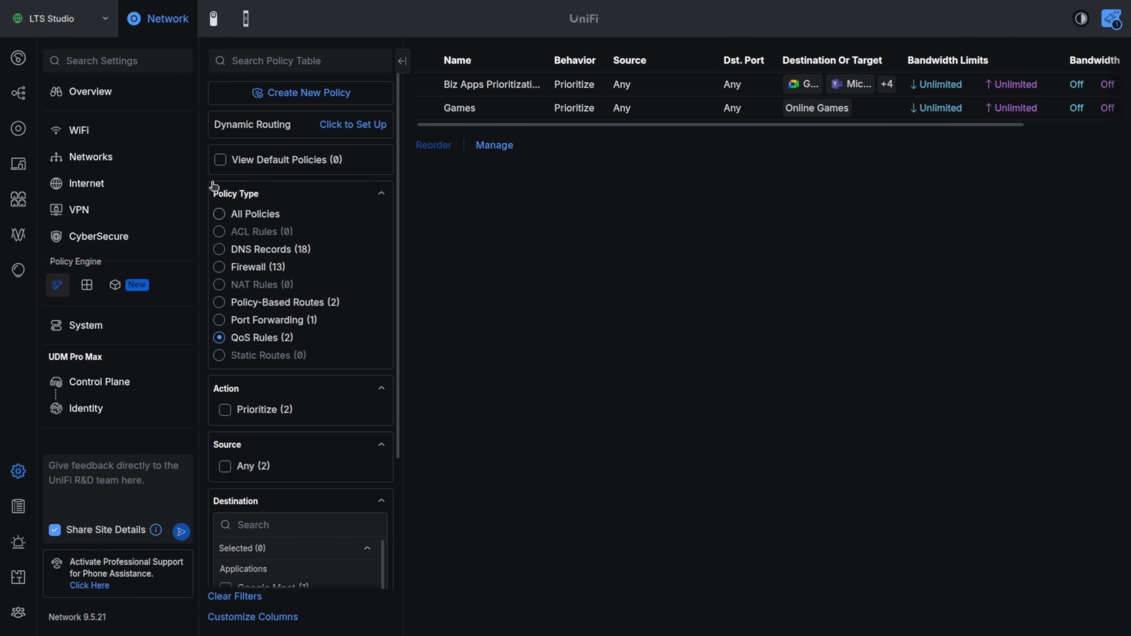
pyautogui.click(221, 160)
pyautogui.scroll(-3, 681, 264)
pyautogui.scroll(3, 681, 265)
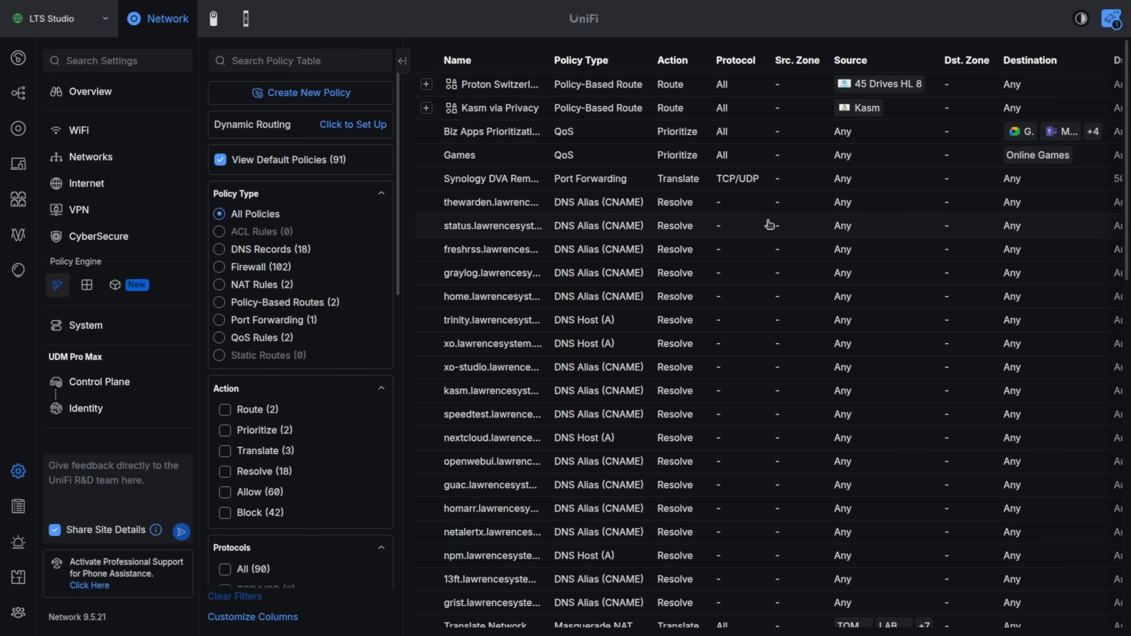
pyautogui.click(332, 89)
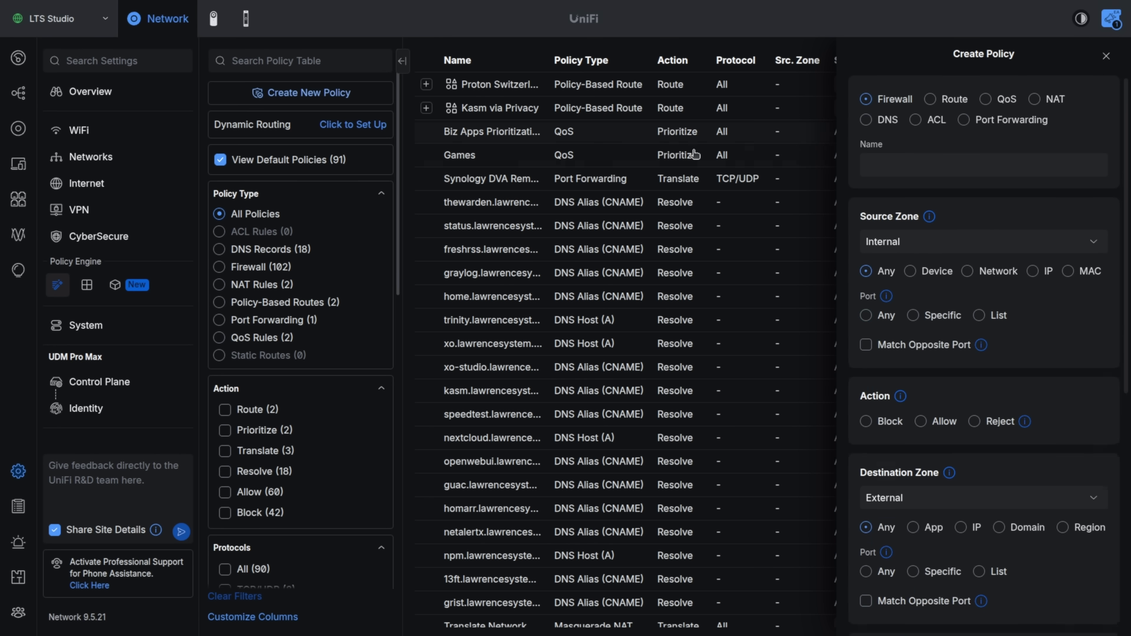
pyautogui.click(933, 98)
pyautogui.click(1004, 98)
pyautogui.click(1035, 99)
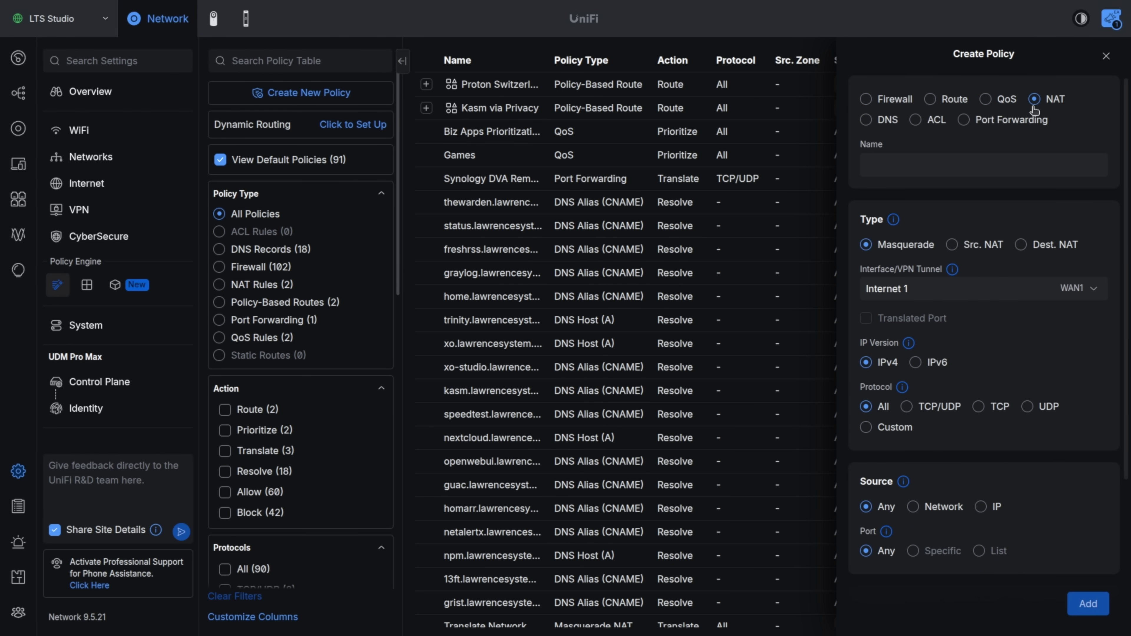
pyautogui.click(964, 120)
pyautogui.click(916, 119)
pyautogui.click(866, 120)
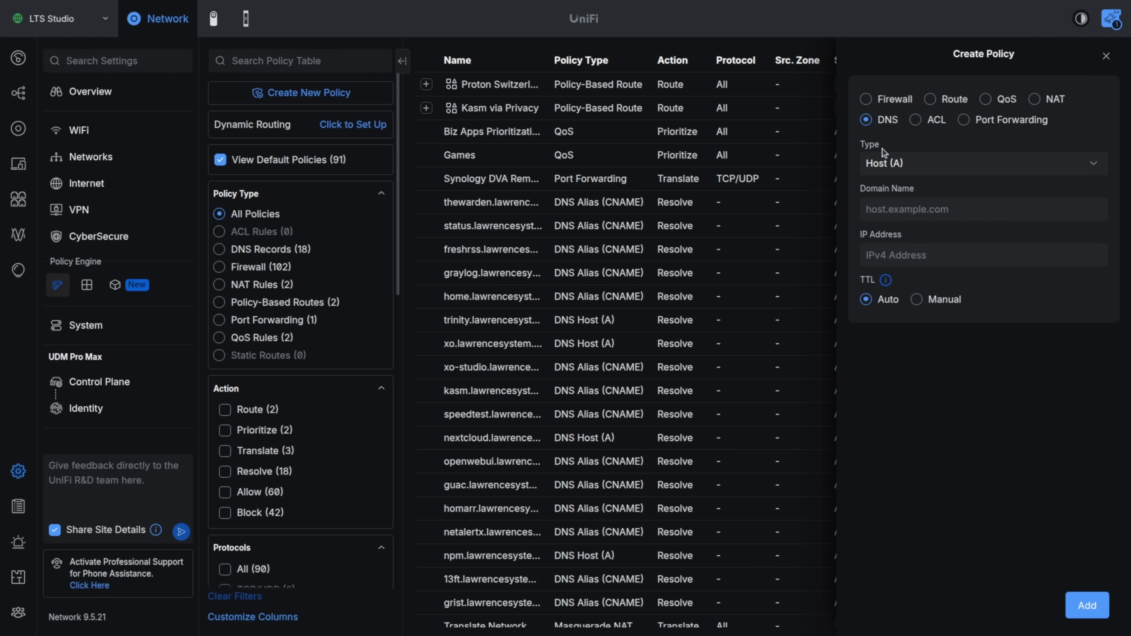
pyautogui.click(892, 100)
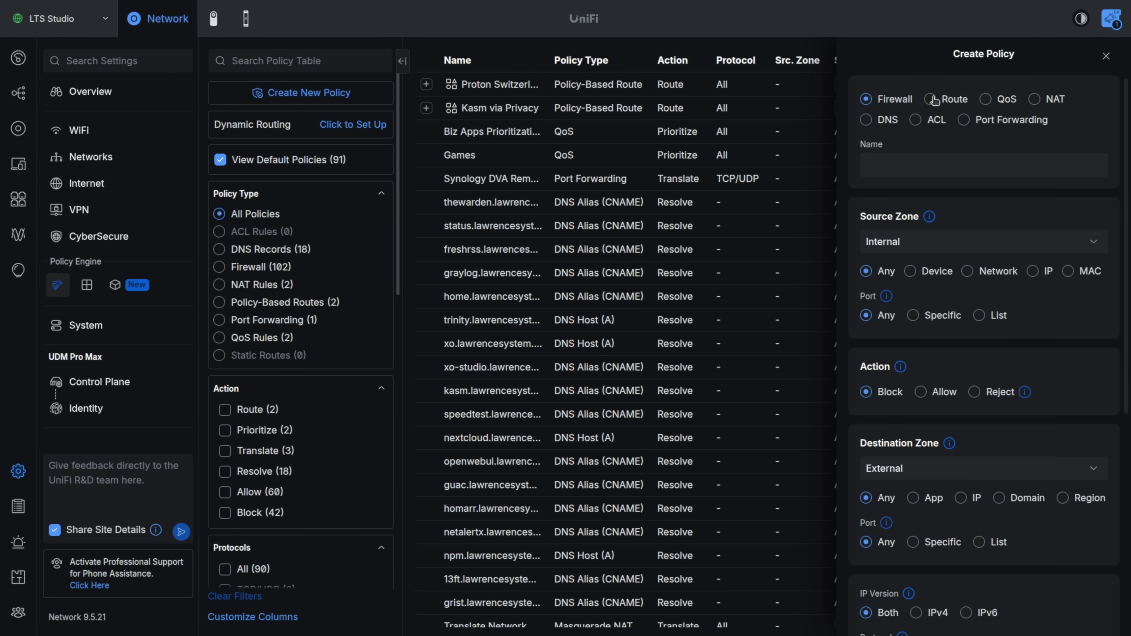
pyautogui.click(934, 100)
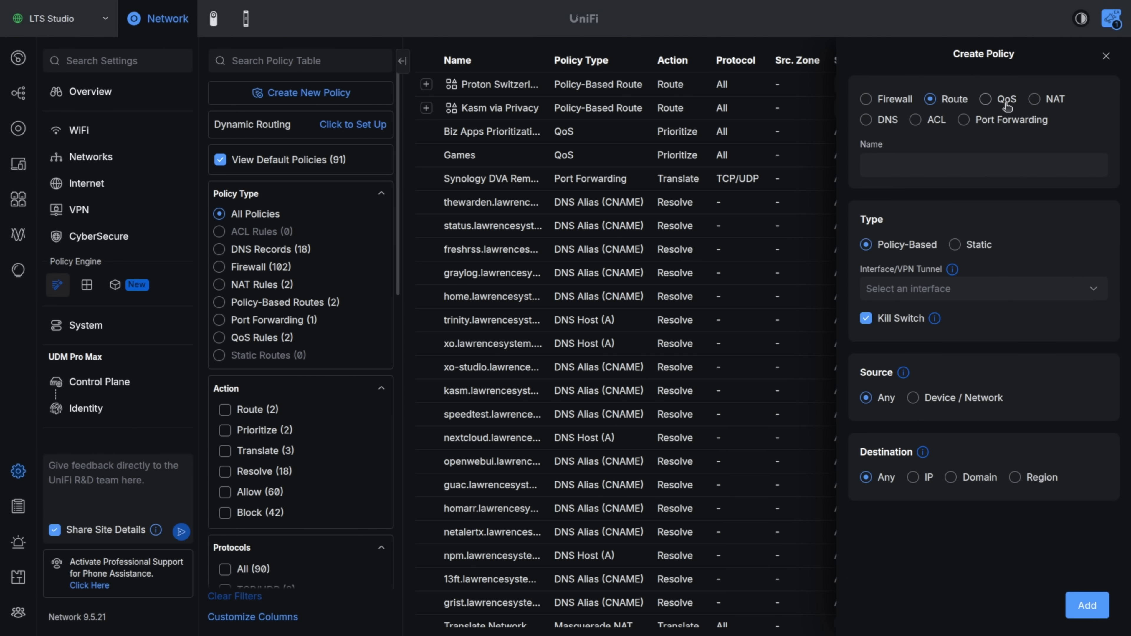
pyautogui.click(866, 119)
pyautogui.click(979, 164)
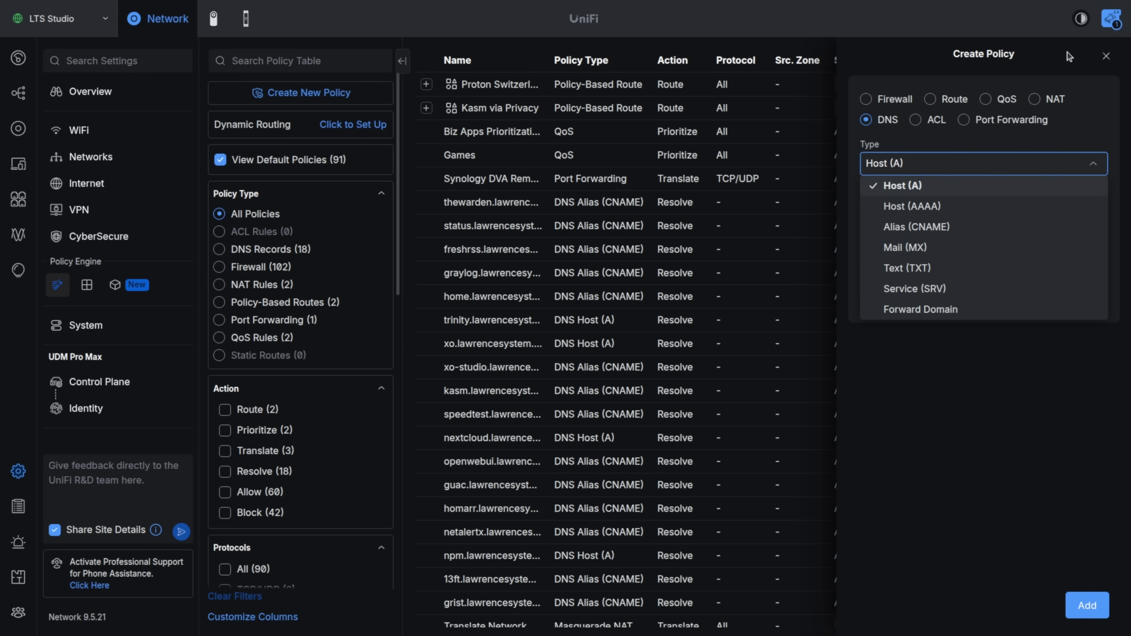
pyautogui.click(1106, 56)
pyautogui.click(362, 60)
# Search policies for 'syno' and open the Allow Synology DVA to RS1221 & HA rule
pyautogui.write('t')
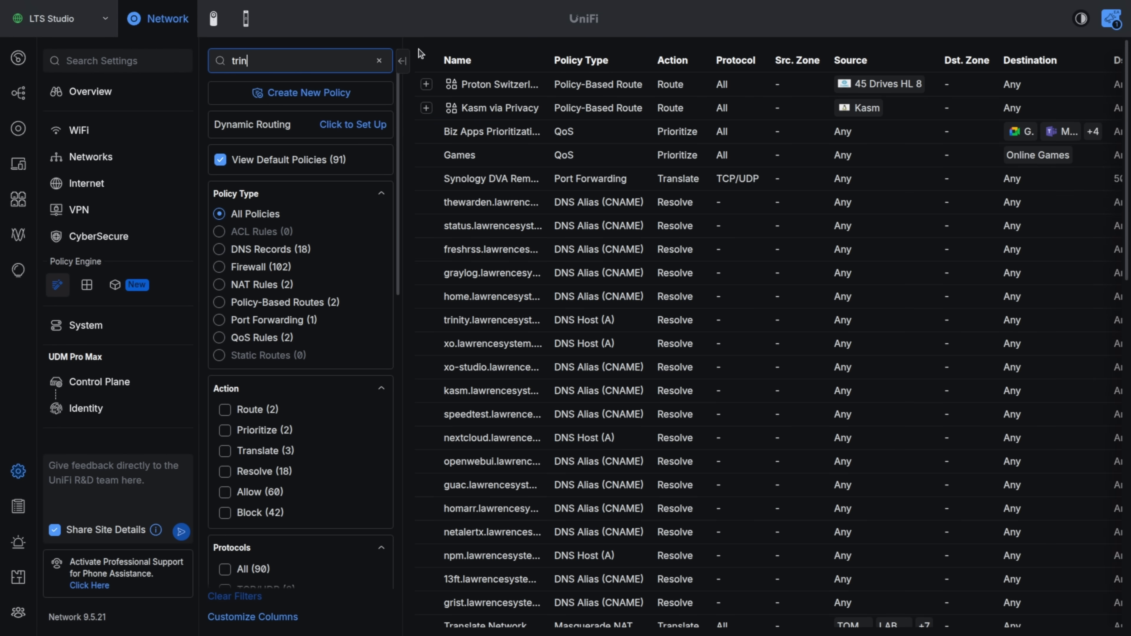
pyautogui.write('rin')
pyautogui.press('BackSpace')
pyautogui.press('BackSpace')
pyautogui.press('BackSpace')
pyautogui.press('BackSpace')
pyautogui.write('sync')
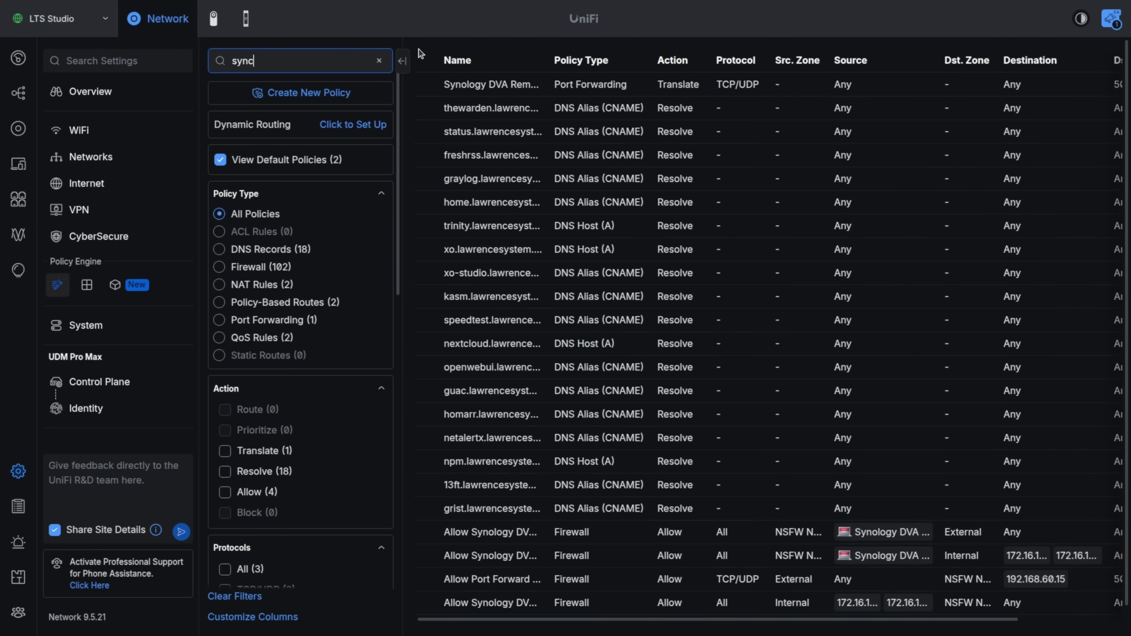
pyautogui.press('BackSpace')
pyautogui.write('o')
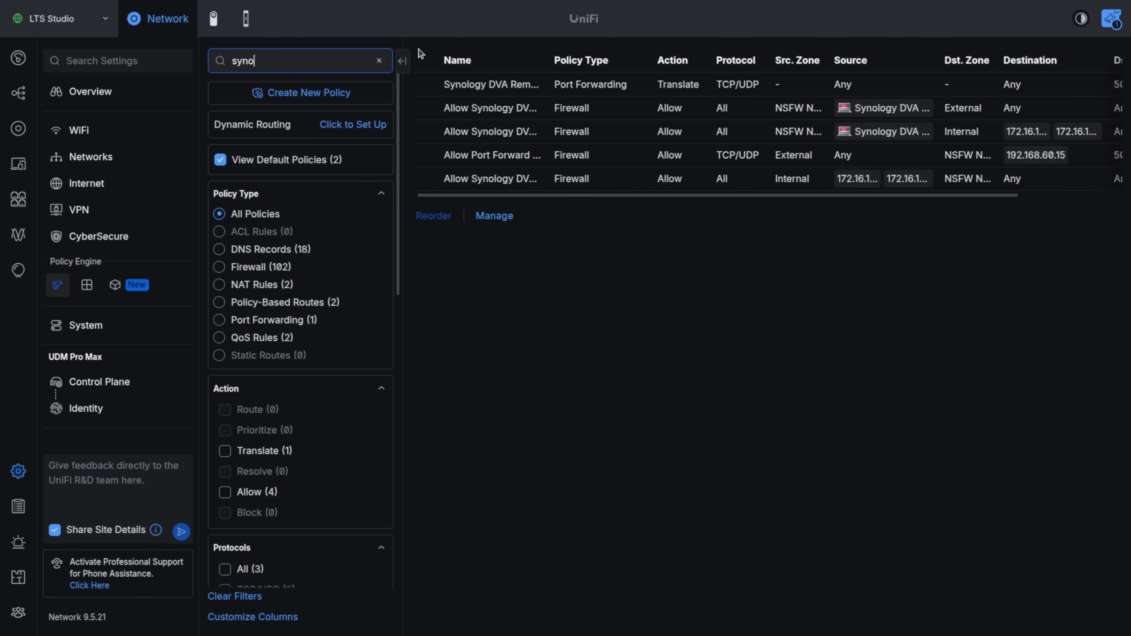
pyautogui.click(581, 133)
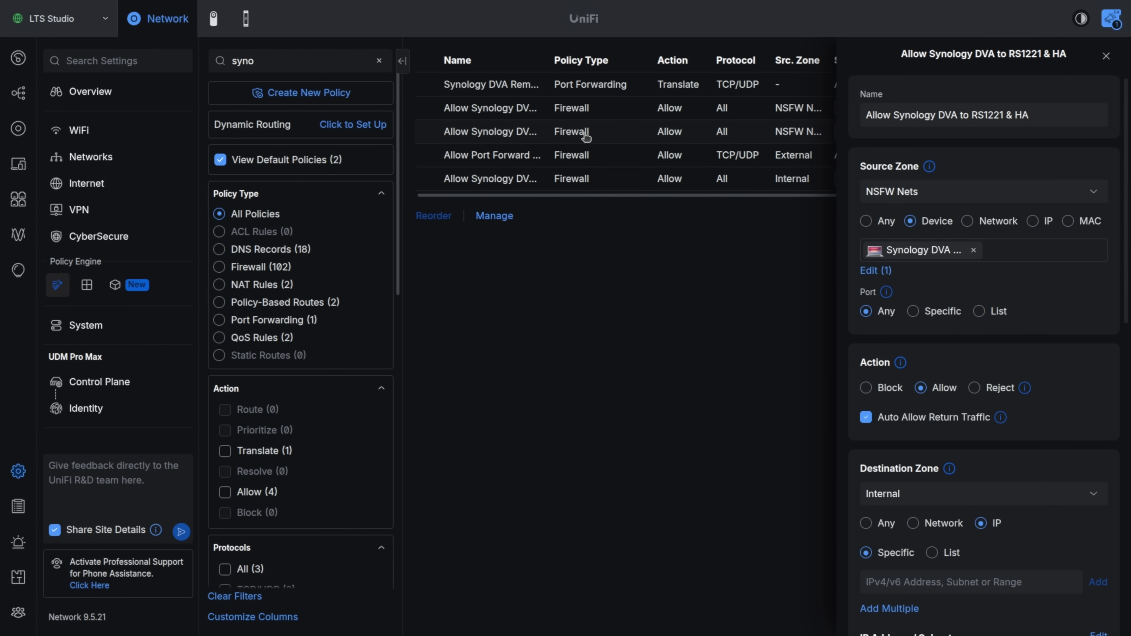
pyautogui.scroll(-5, 999, 392)
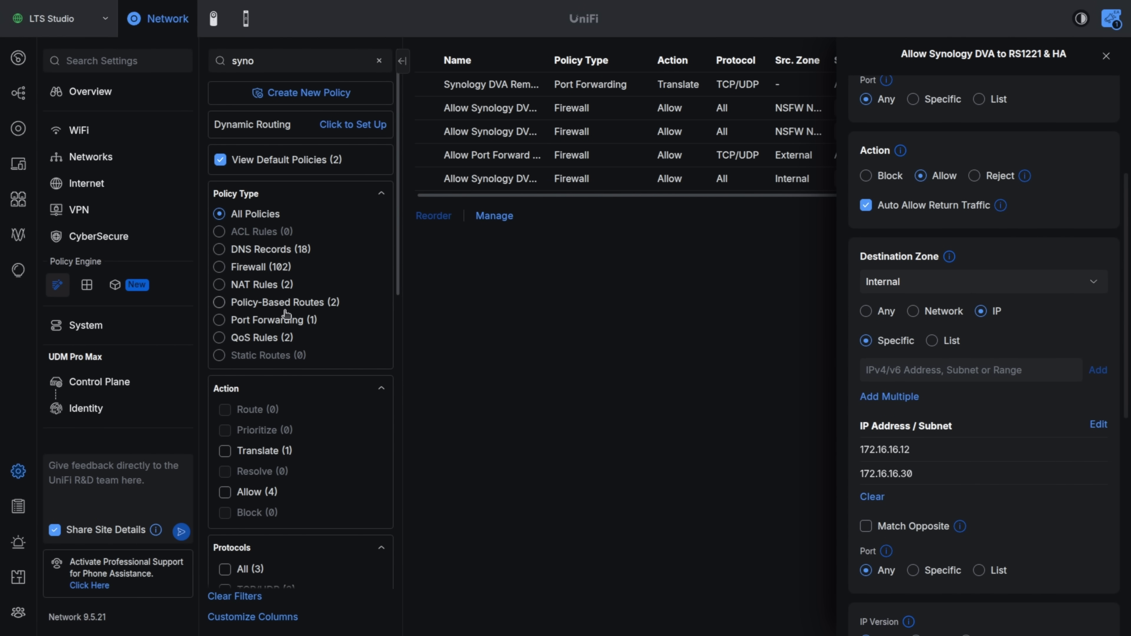
# Close the rule and go to the Policy Engine Objects list
pyautogui.click(320, 65)
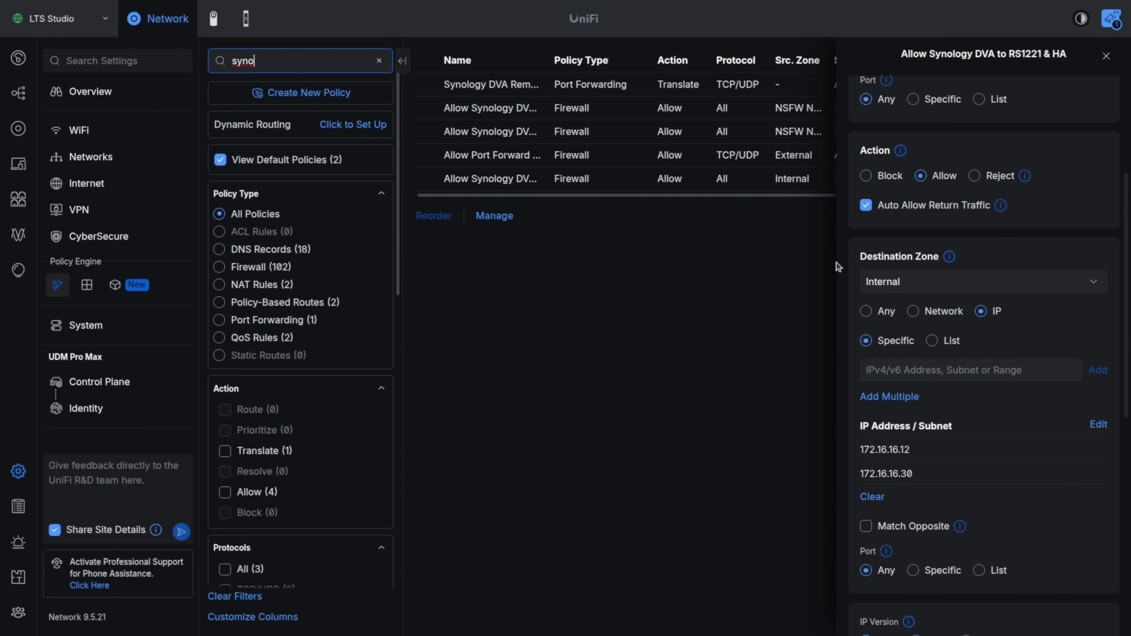
pyautogui.scroll(-10, 934, 279)
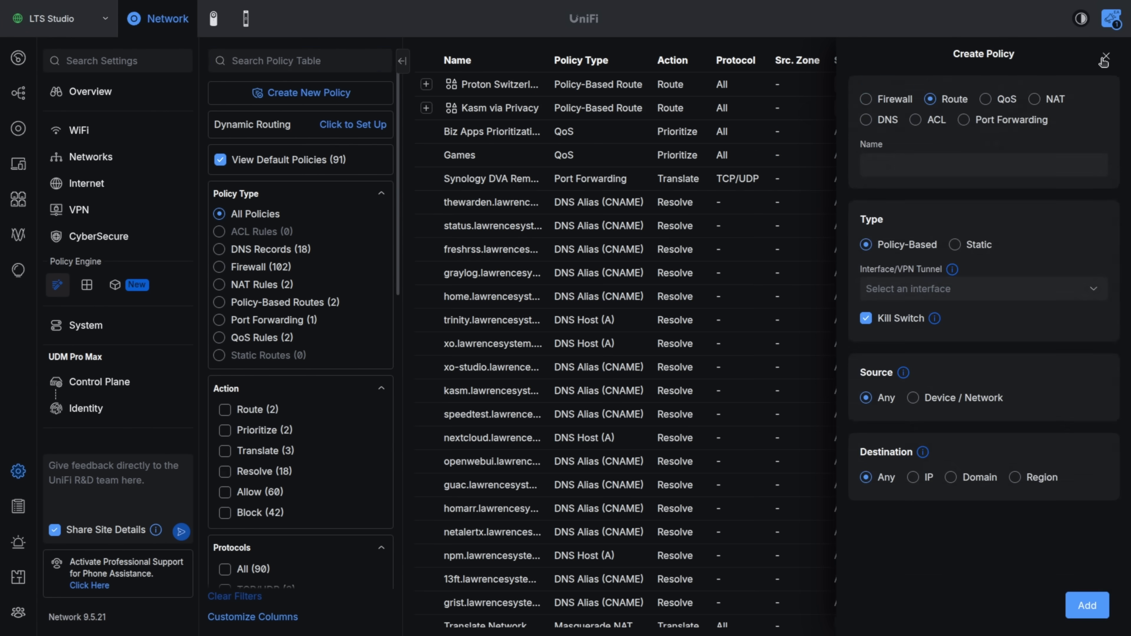
pyautogui.click(124, 288)
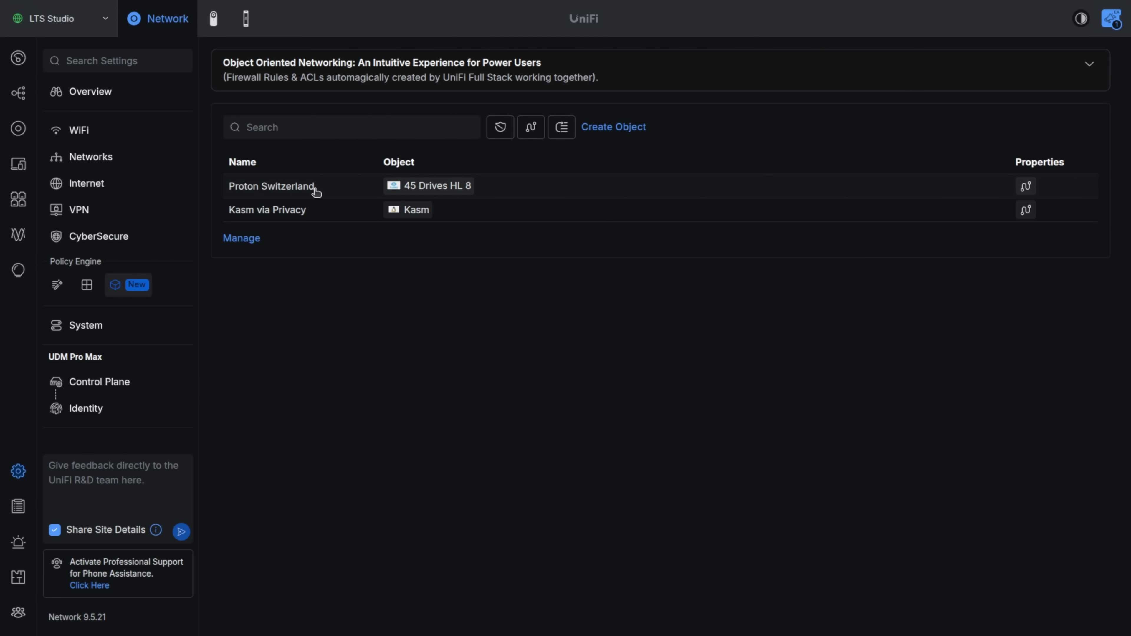
# Draft a new object 'test' for the LAB 1337 network with QoS and routing enabled
pyautogui.click(629, 129)
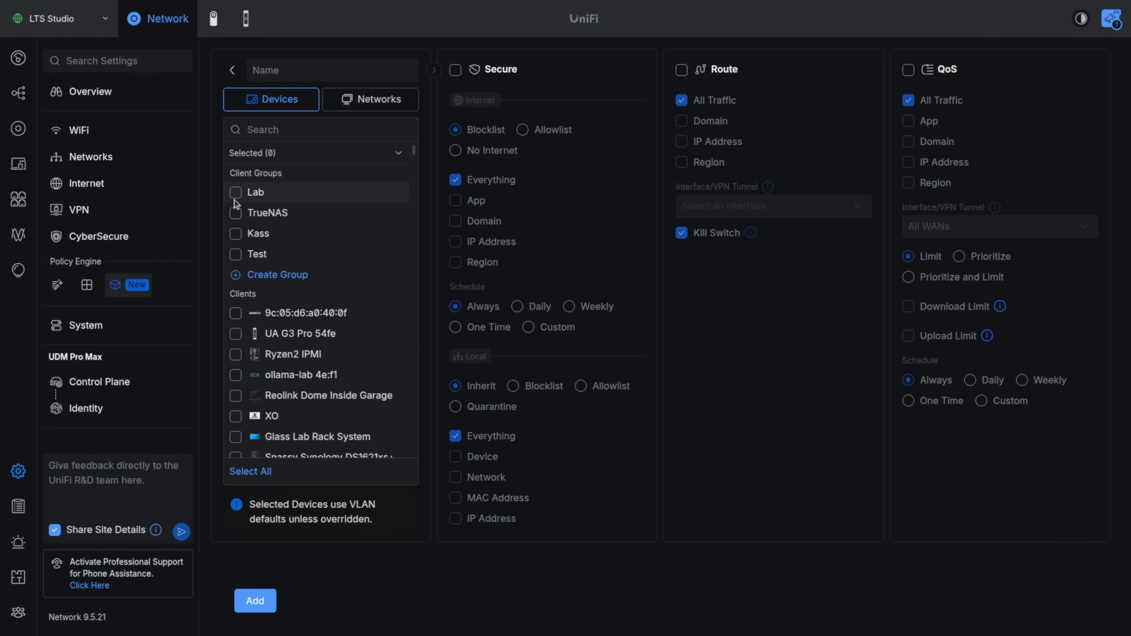
pyautogui.click(365, 101)
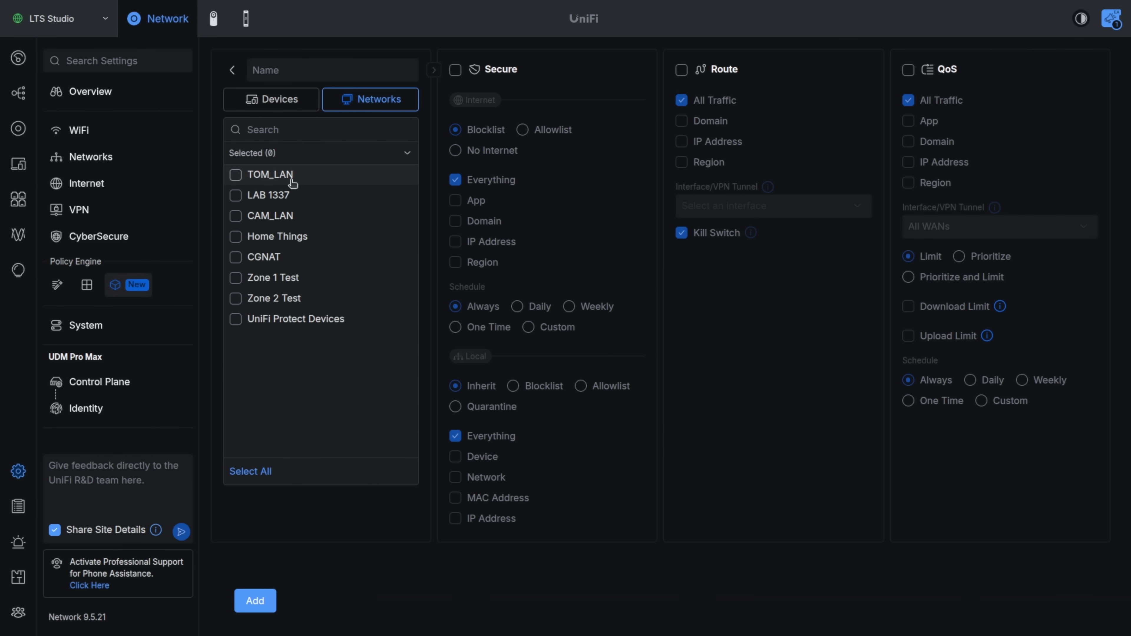
pyautogui.click(236, 196)
pyautogui.click(292, 63)
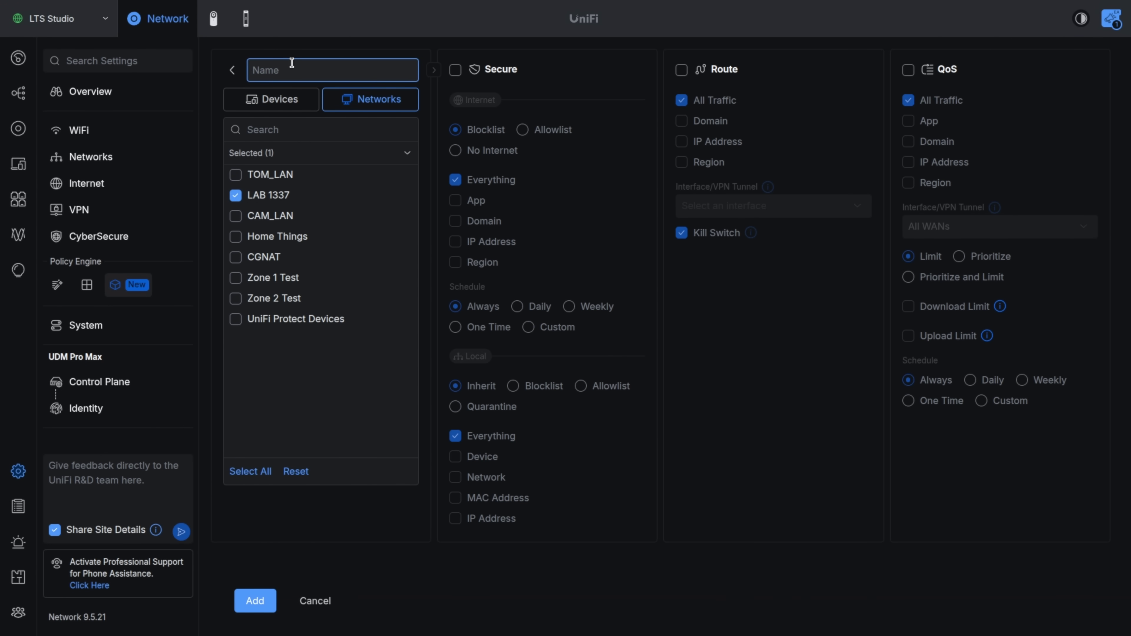
pyautogui.write('test')
pyautogui.click(682, 70)
pyautogui.click(682, 70)
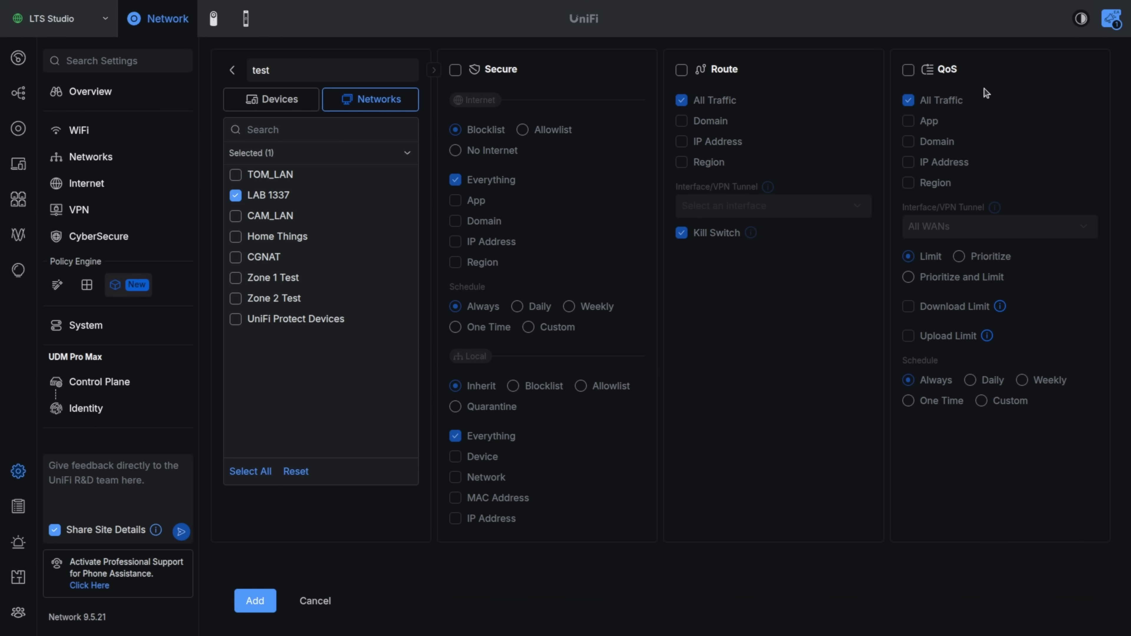
pyautogui.click(908, 70)
pyautogui.click(682, 70)
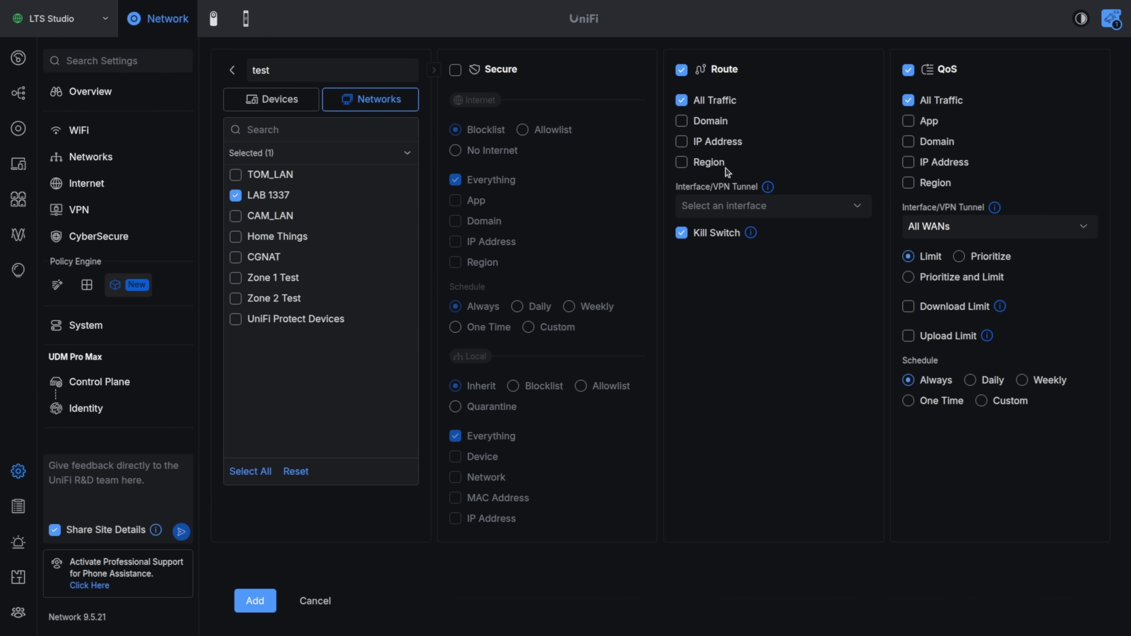
# Route it through Proton Switzerland, then discard the draft and open Kasm via Privacy
pyautogui.click(733, 207)
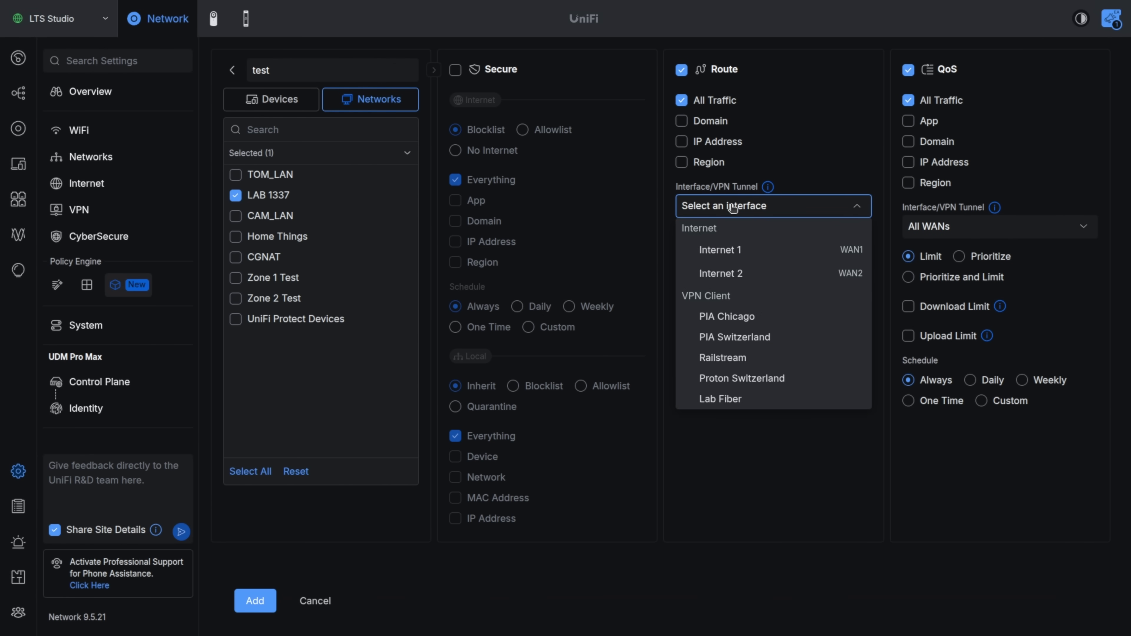
pyautogui.click(761, 344)
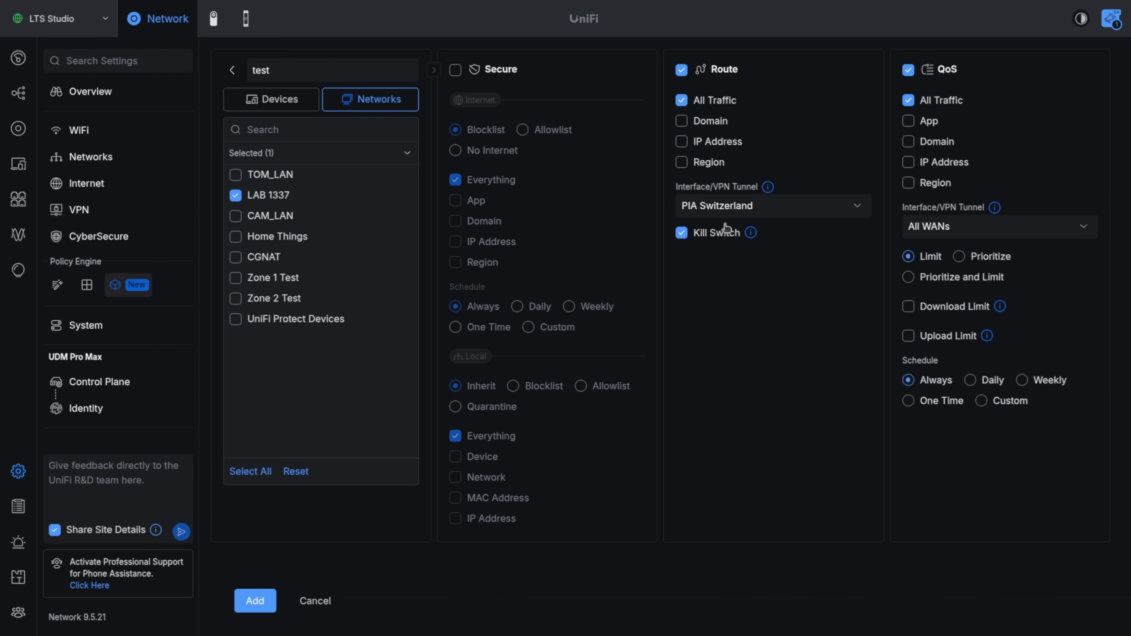
pyautogui.click(753, 208)
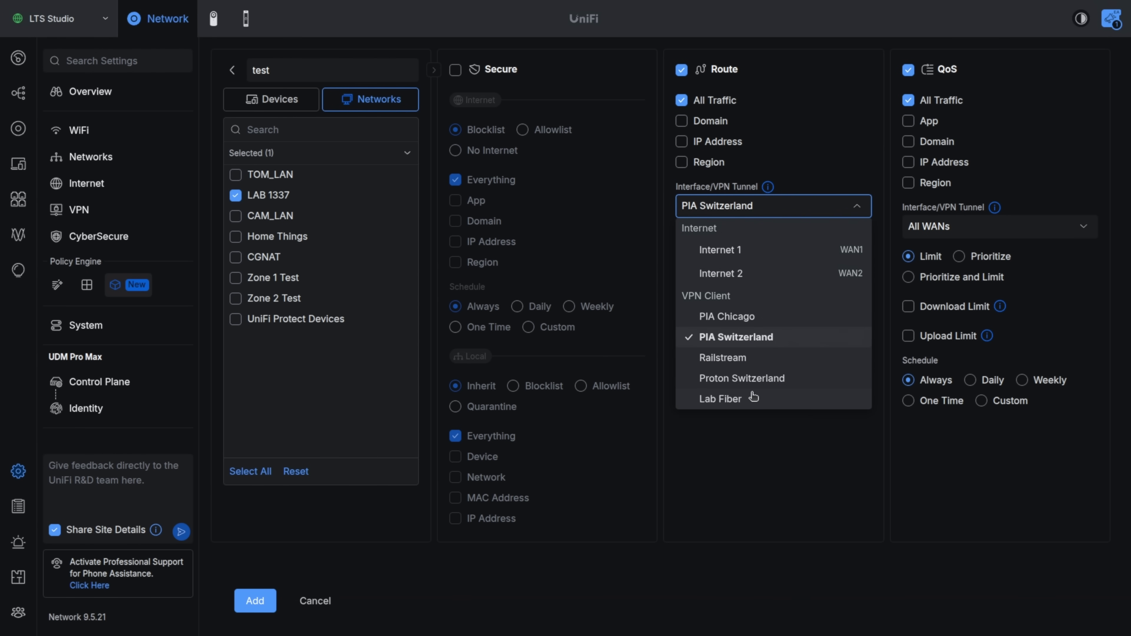
pyautogui.click(758, 384)
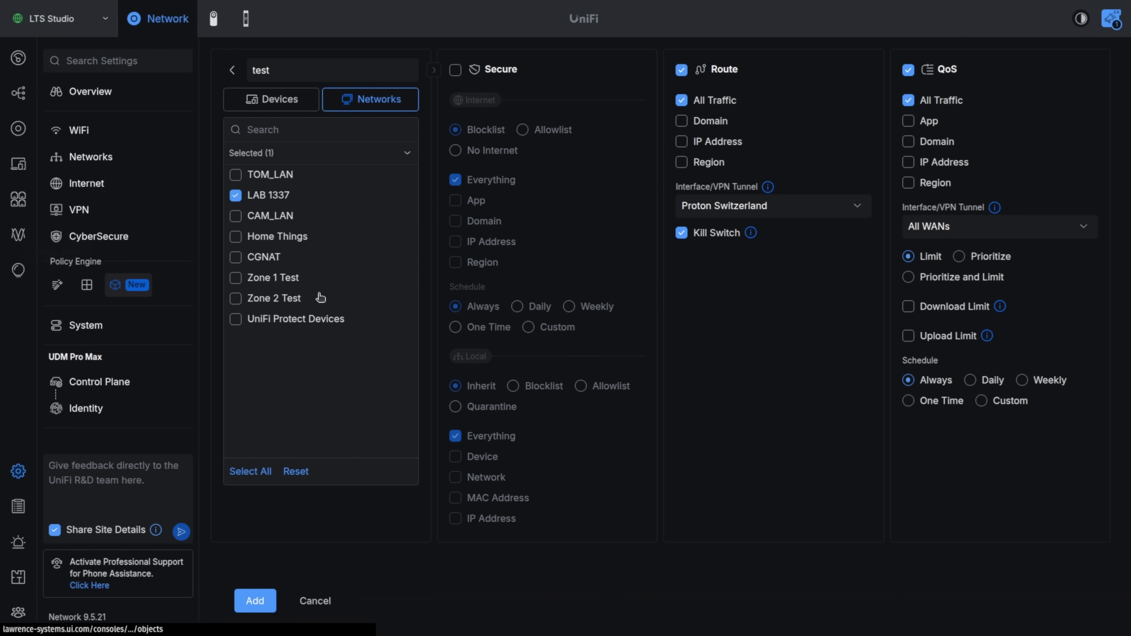
pyautogui.click(314, 601)
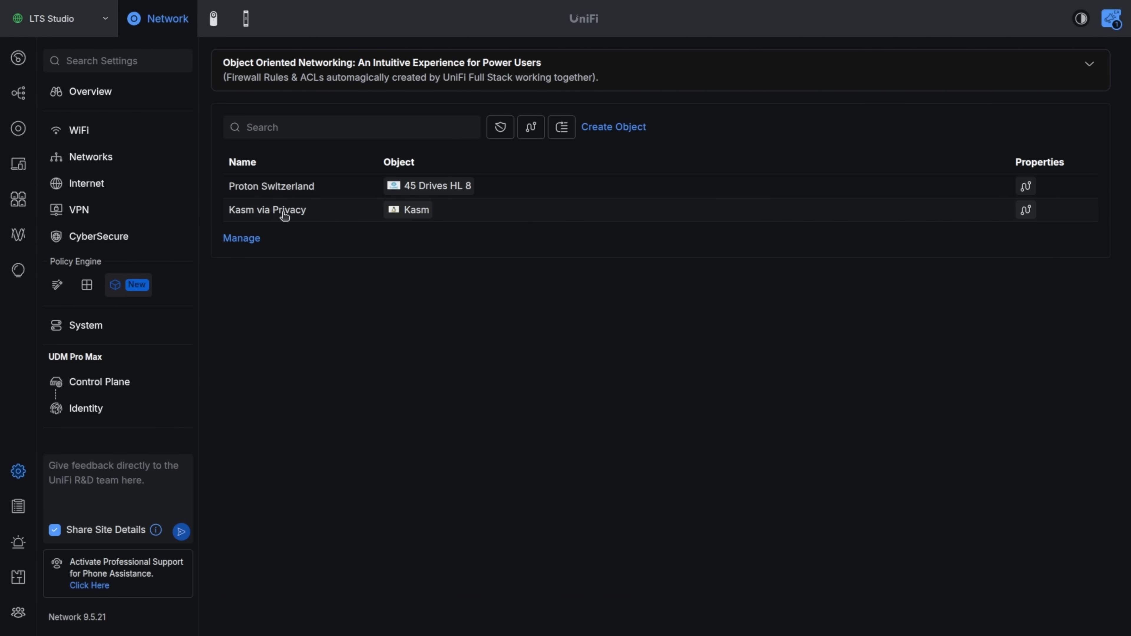
pyautogui.click(284, 210)
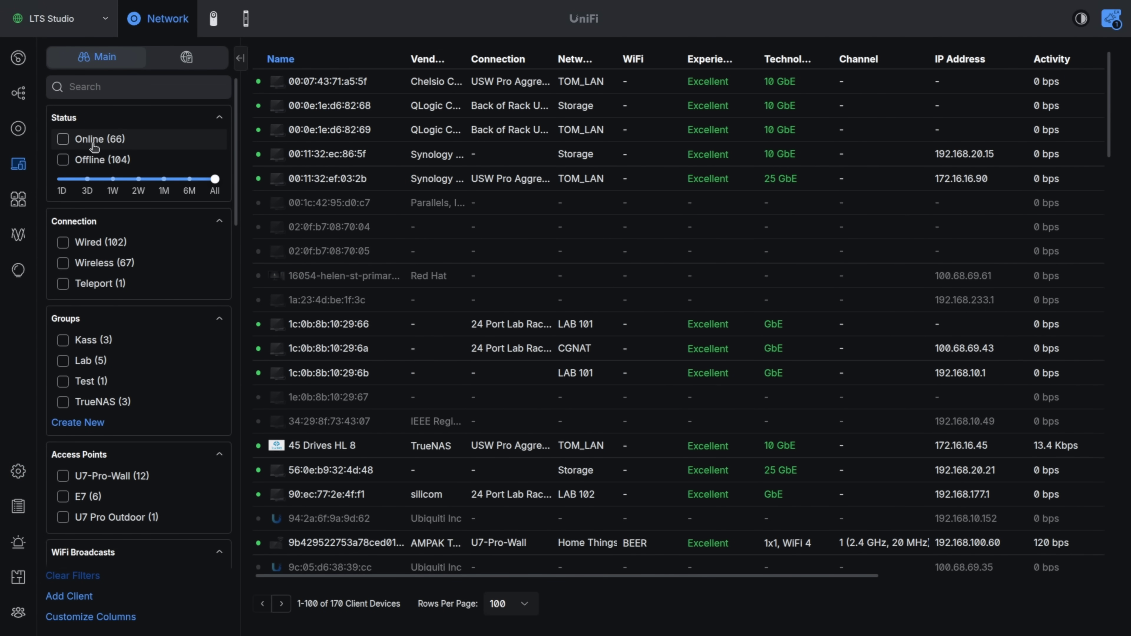
# Filter clients to the 47 online wired devices and open 45 Drives HL 8's details
pyautogui.click(62, 160)
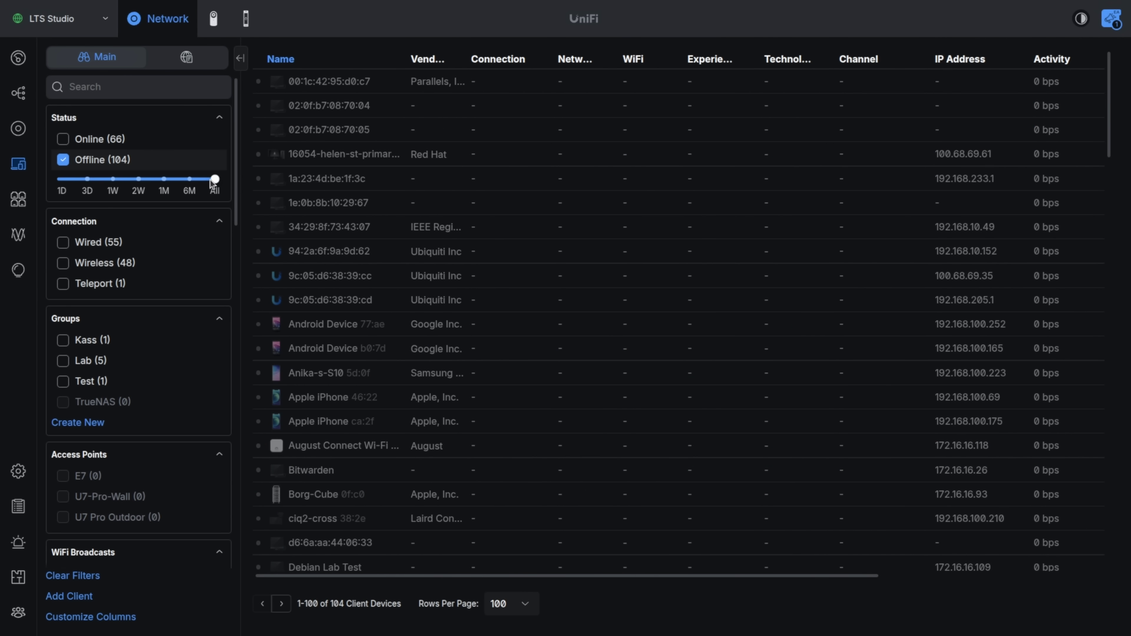
pyautogui.moveTo(214, 179); pyautogui.dragTo(113, 178)
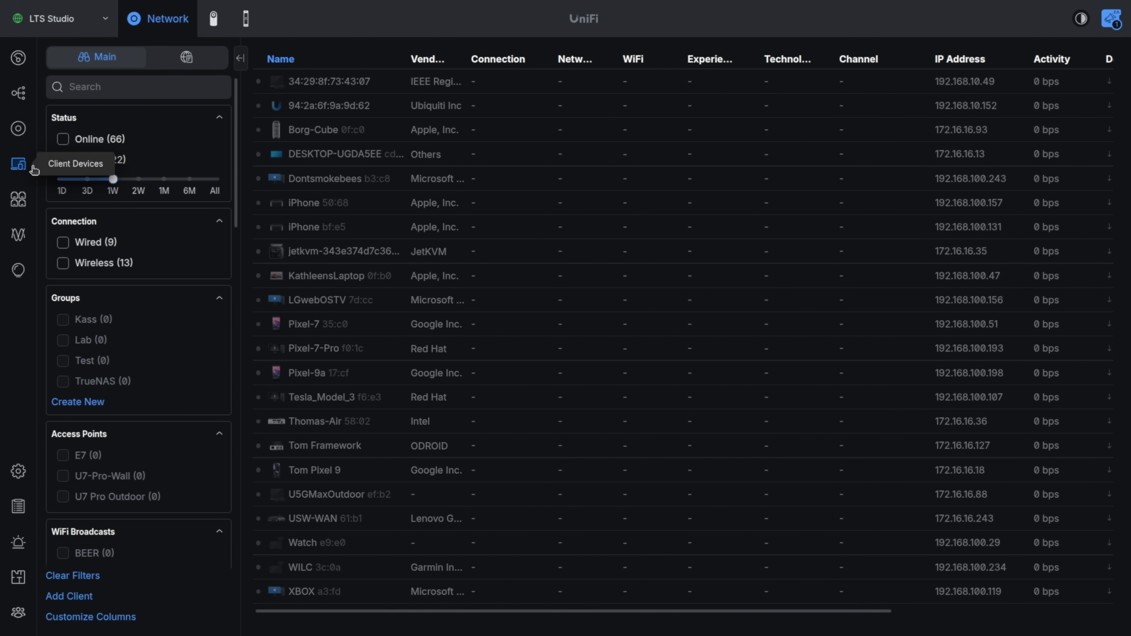
pyautogui.click(62, 138)
pyautogui.click(63, 159)
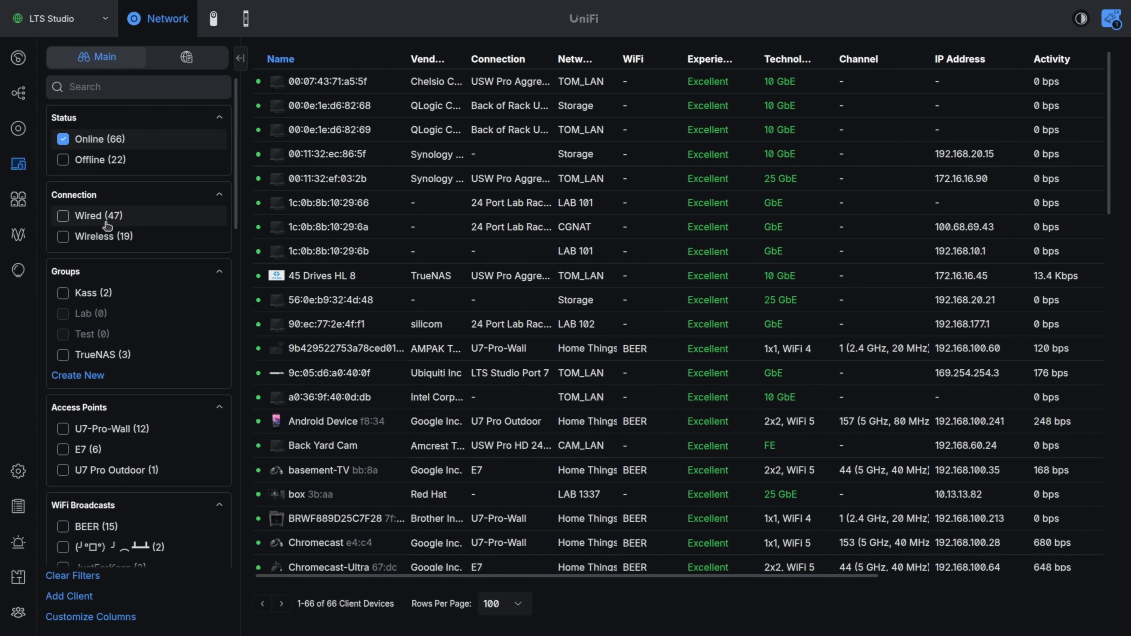
pyautogui.click(105, 223)
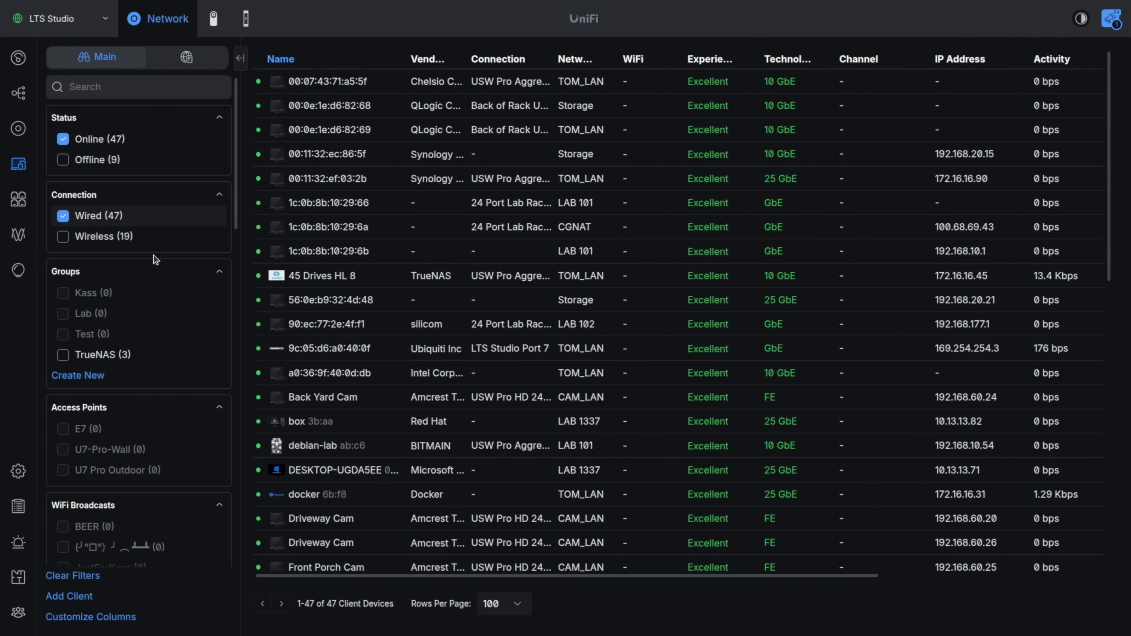
pyautogui.click(494, 239)
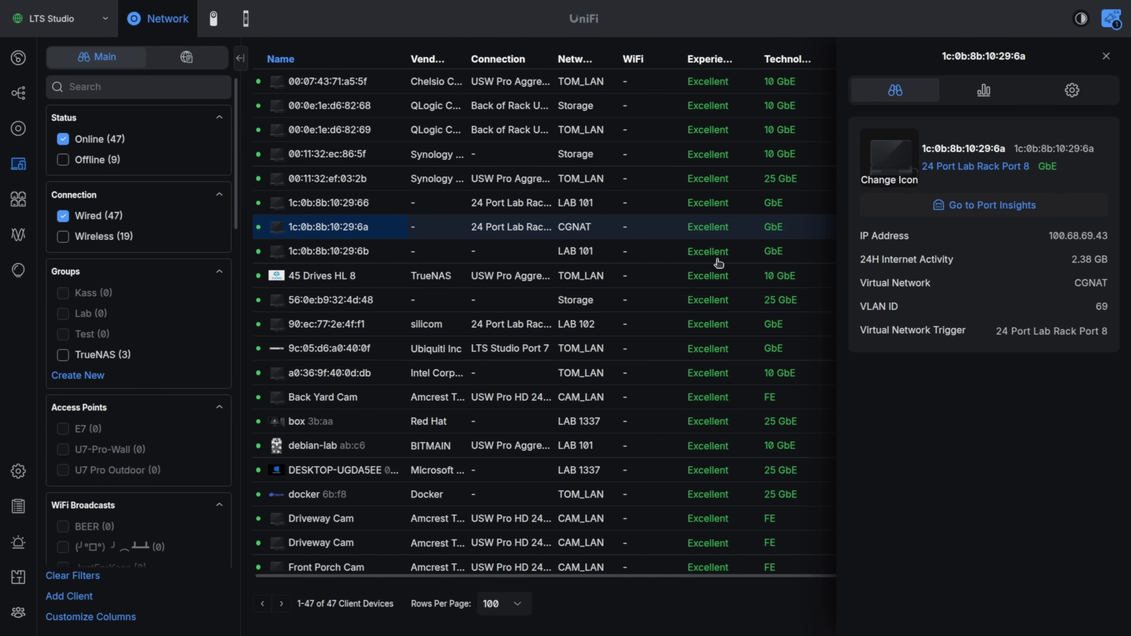
pyautogui.click(355, 279)
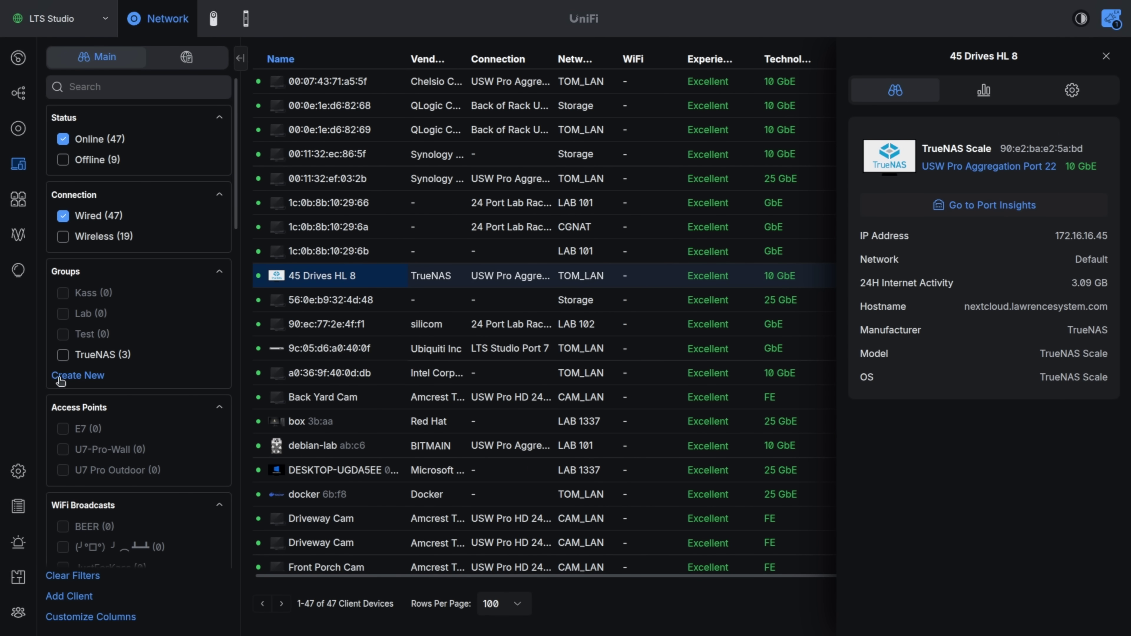
# Switch Client Devices to the DHCP lease view with its 90 lease records
pyautogui.click(195, 60)
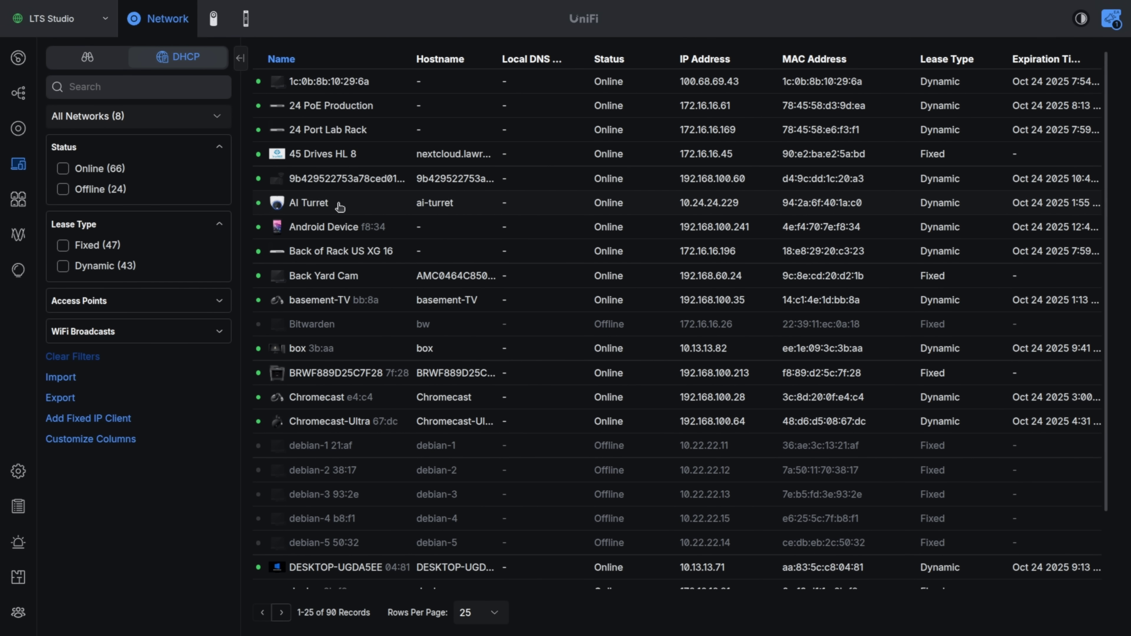
# Filter SFP ports to the 20 in use and check SFP 2's health statistics, all Excellent
pyautogui.click(18, 199)
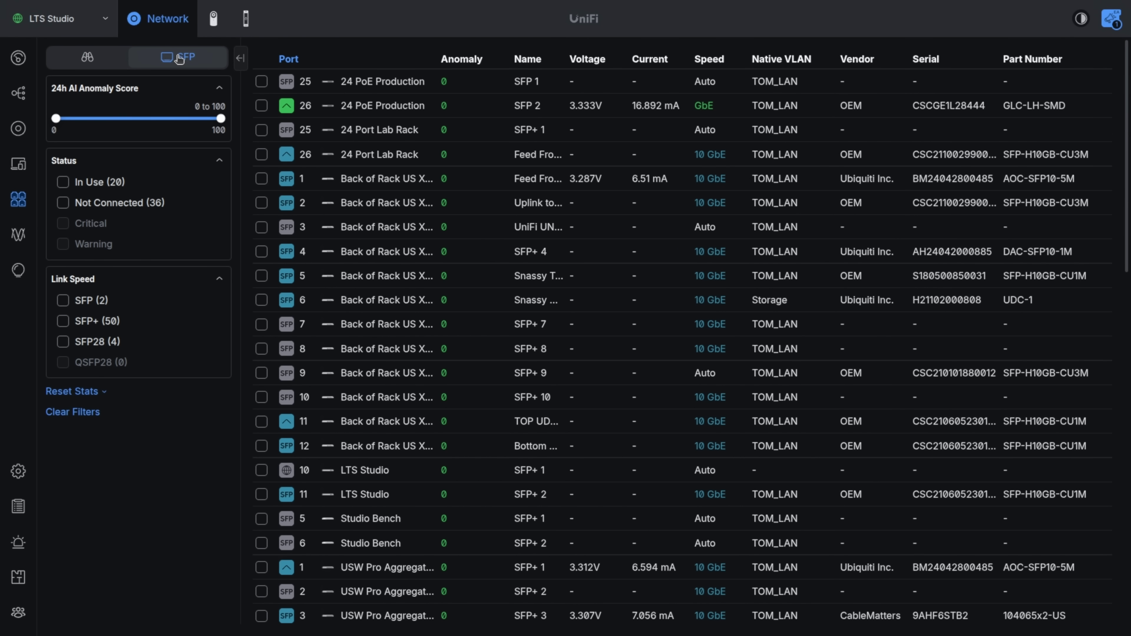
pyautogui.click(71, 182)
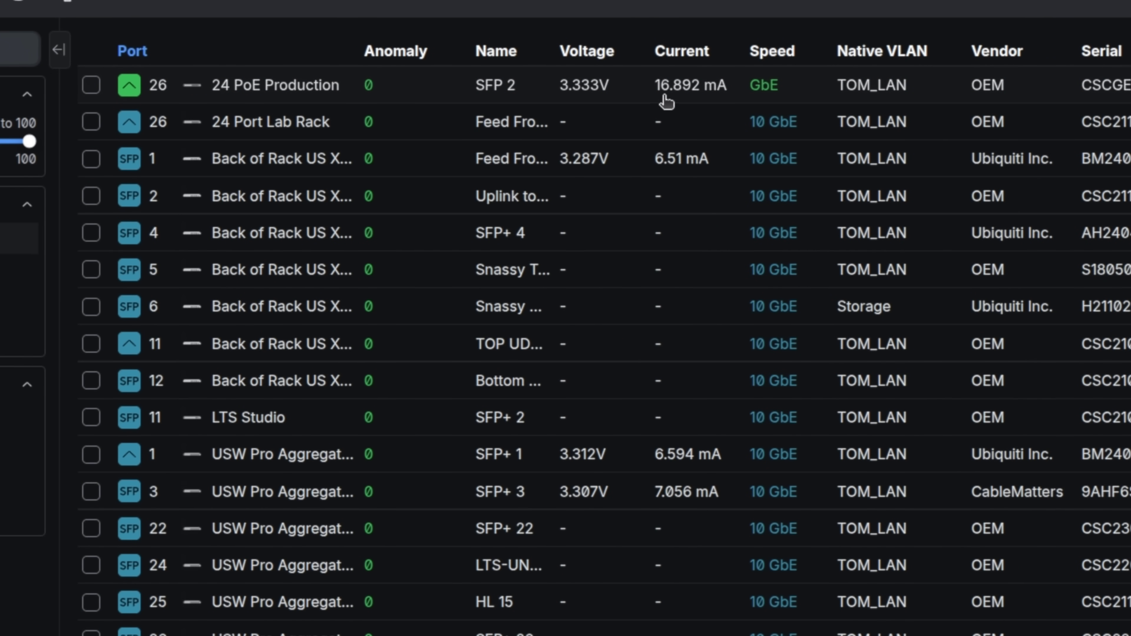
pyautogui.click(823, 88)
pyautogui.moveTo(977, 303)
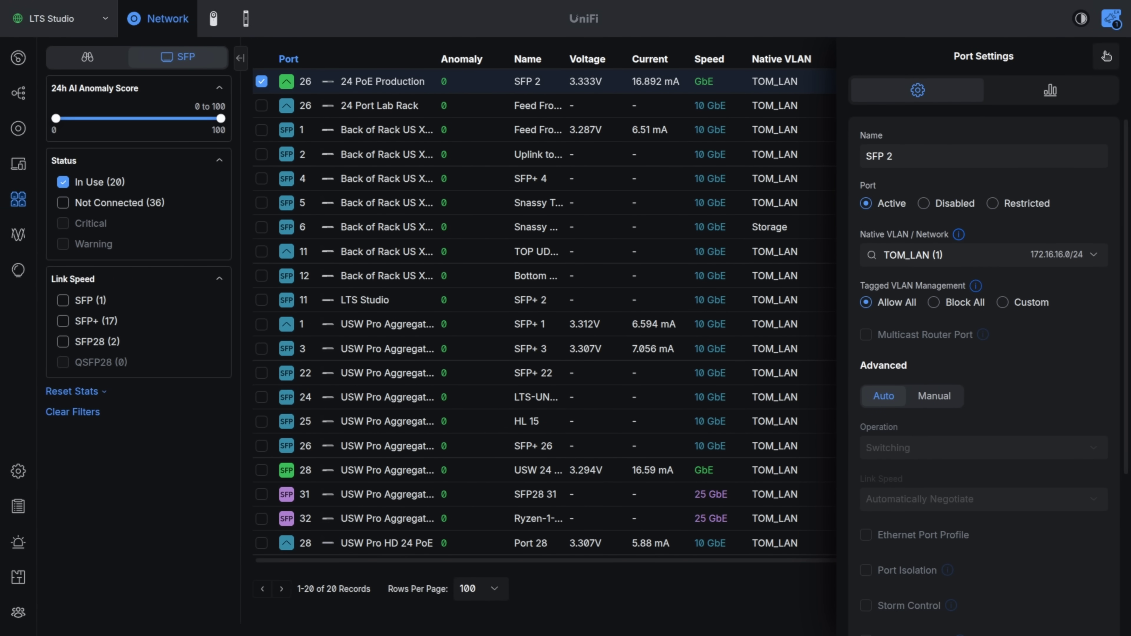
pyautogui.click(1032, 96)
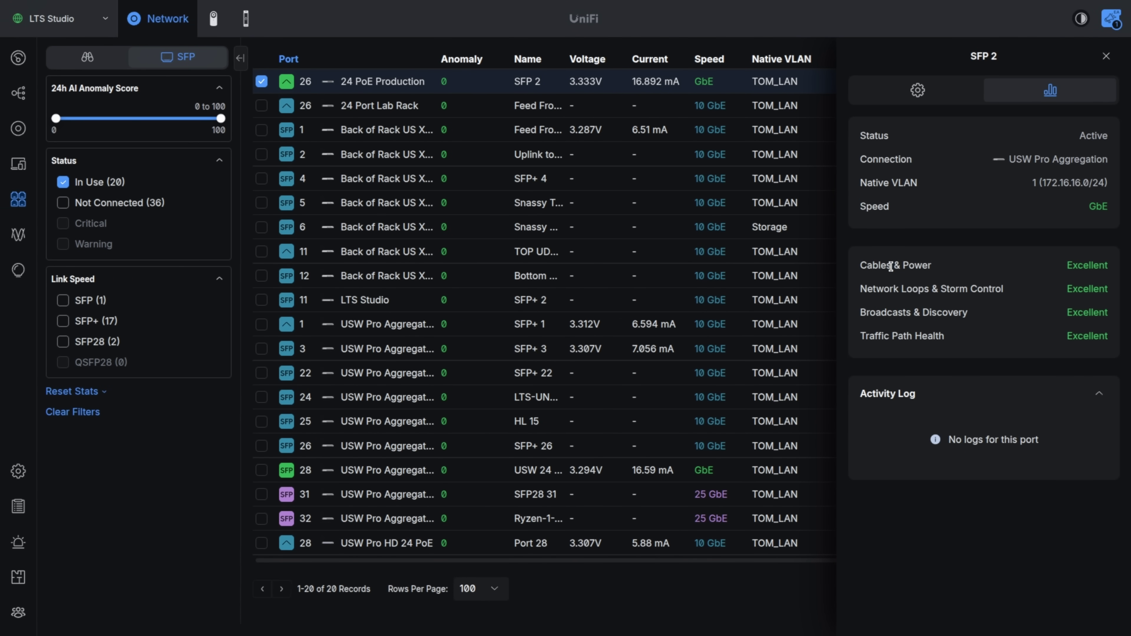
pyautogui.moveTo(859, 263); pyautogui.dragTo(911, 349)
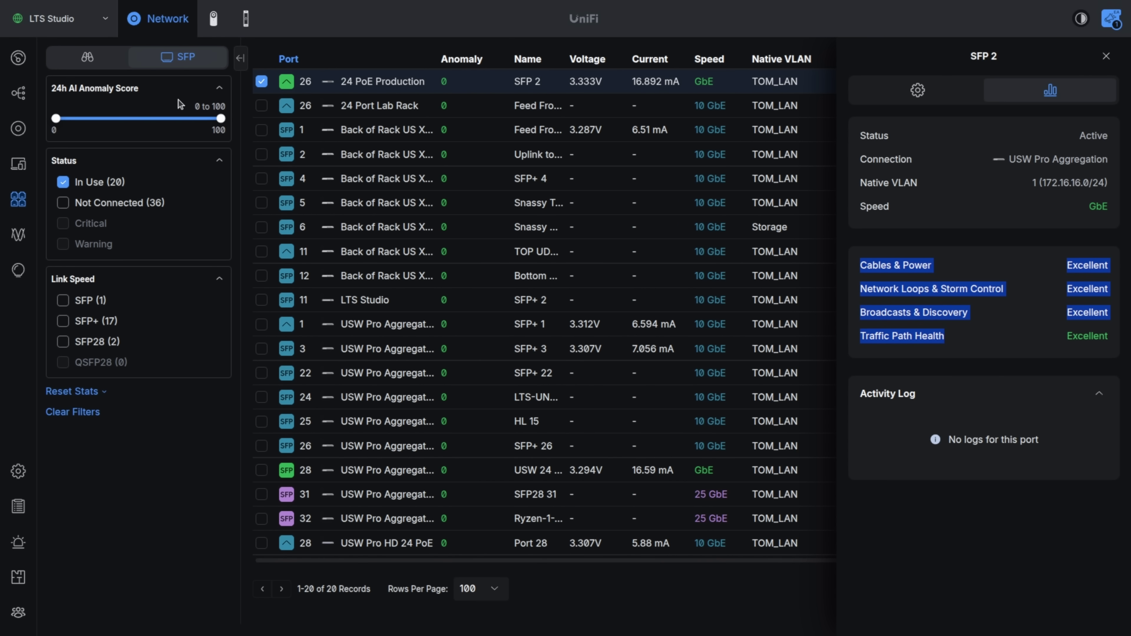
pyautogui.click(1023, 342)
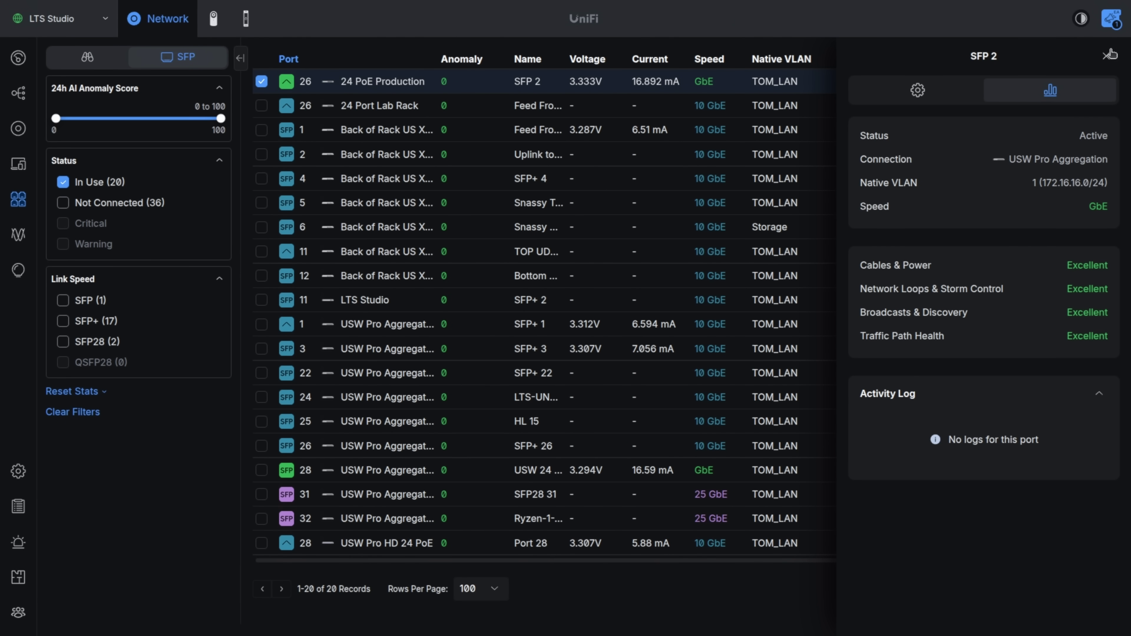
pyautogui.click(1109, 54)
pyautogui.click(95, 183)
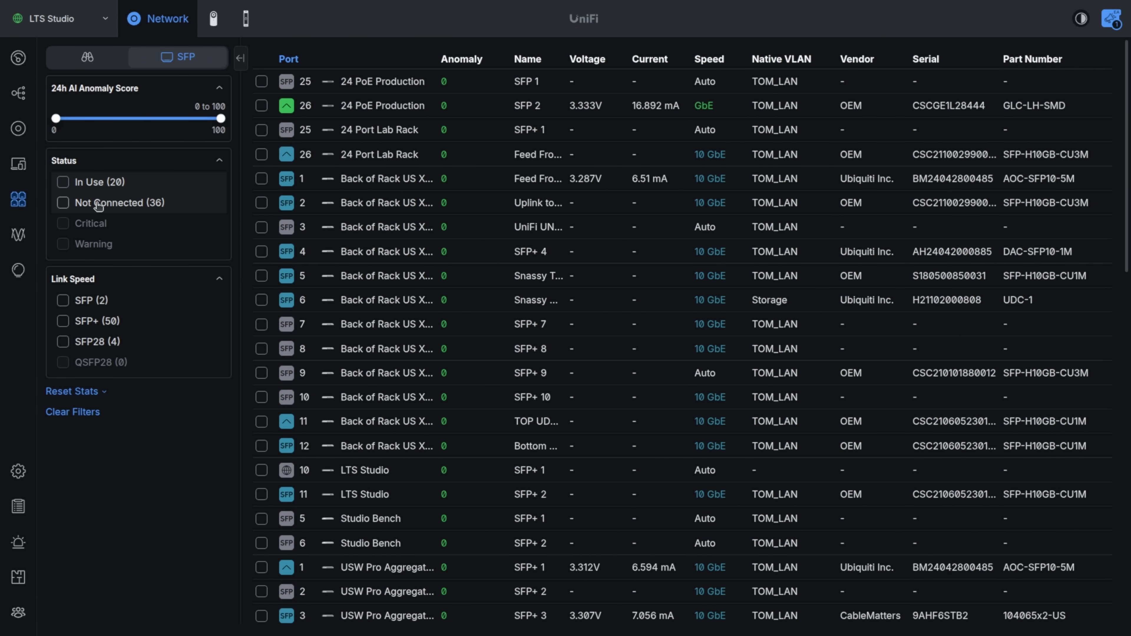
pyautogui.click(98, 205)
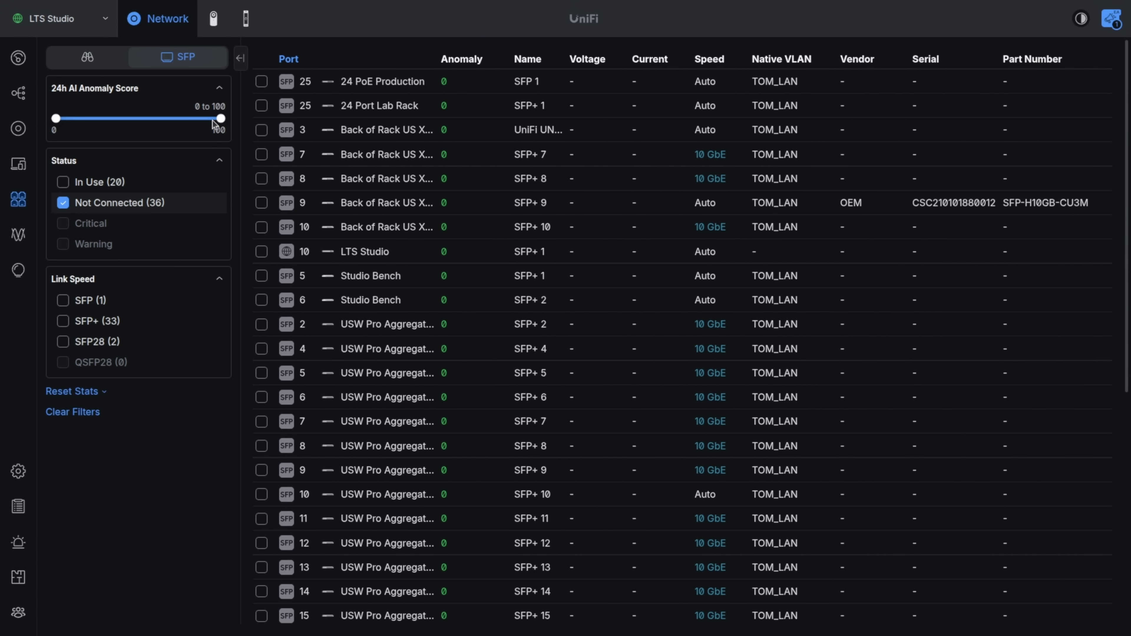
pyautogui.moveTo(220, 118)
pyautogui.mouseDown()
pyautogui.moveTo(121, 119)
pyautogui.moveTo(229, 137)
pyautogui.mouseUp()
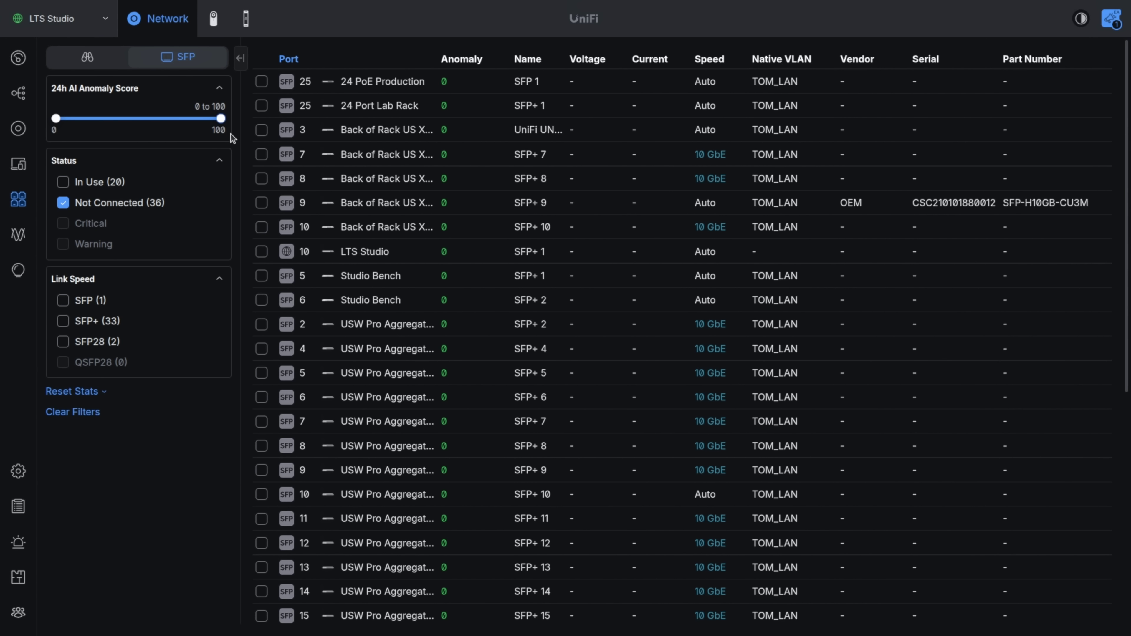
# Show the 24 PoE Production switch's ports and inspect Port 2's details and settings
pyautogui.click(107, 67)
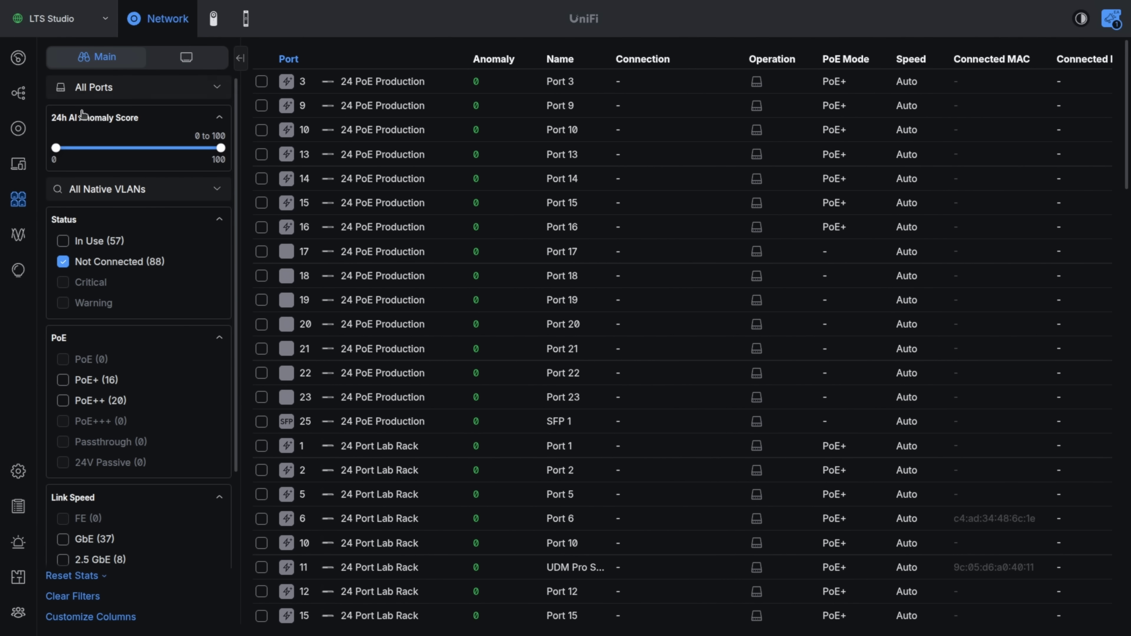
pyautogui.click(201, 88)
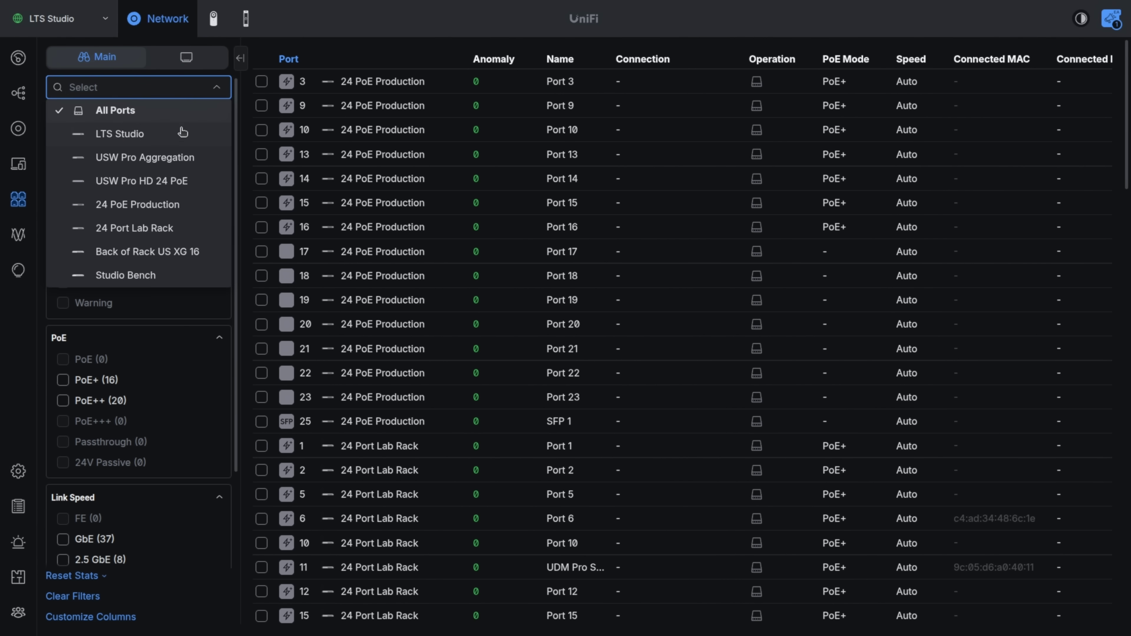
pyautogui.click(155, 209)
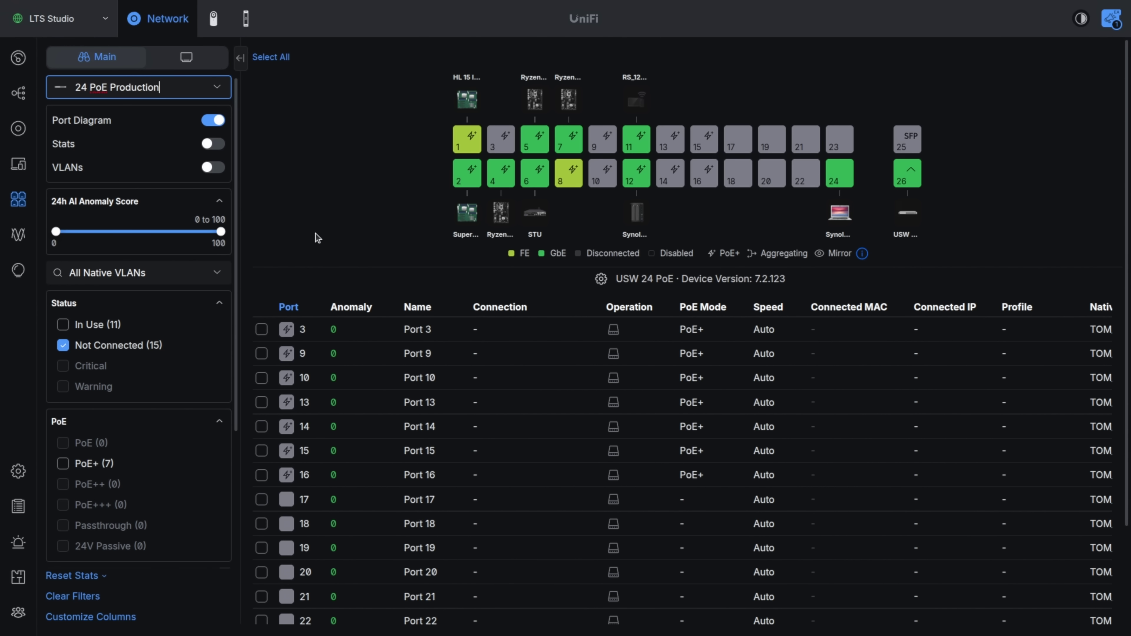
pyautogui.click(466, 179)
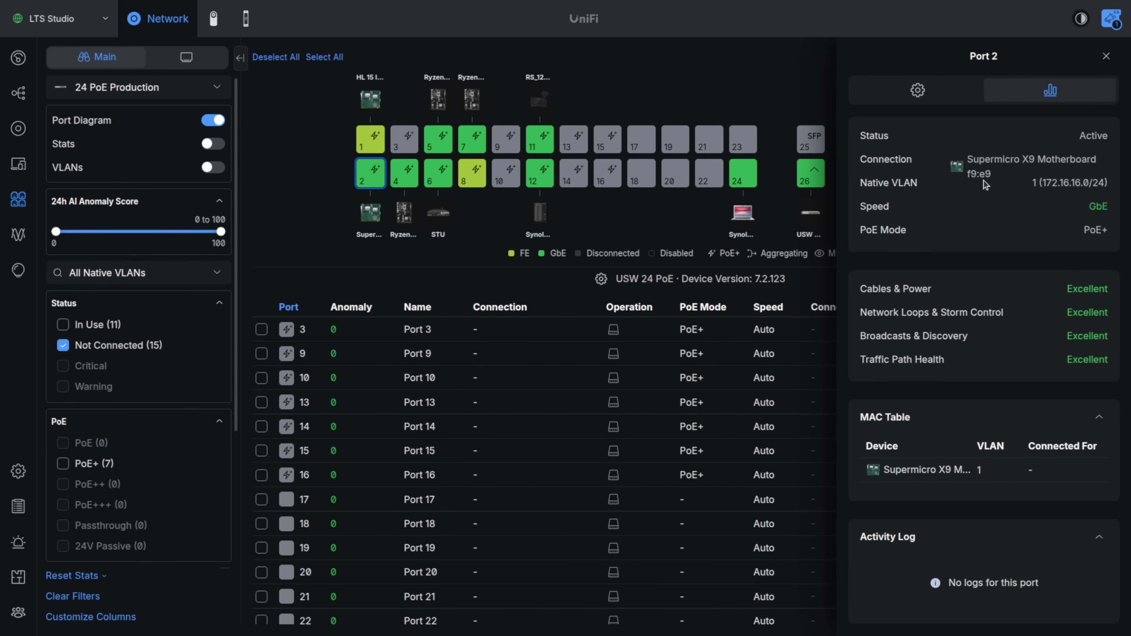
pyautogui.moveTo(968, 156); pyautogui.dragTo(1020, 199)
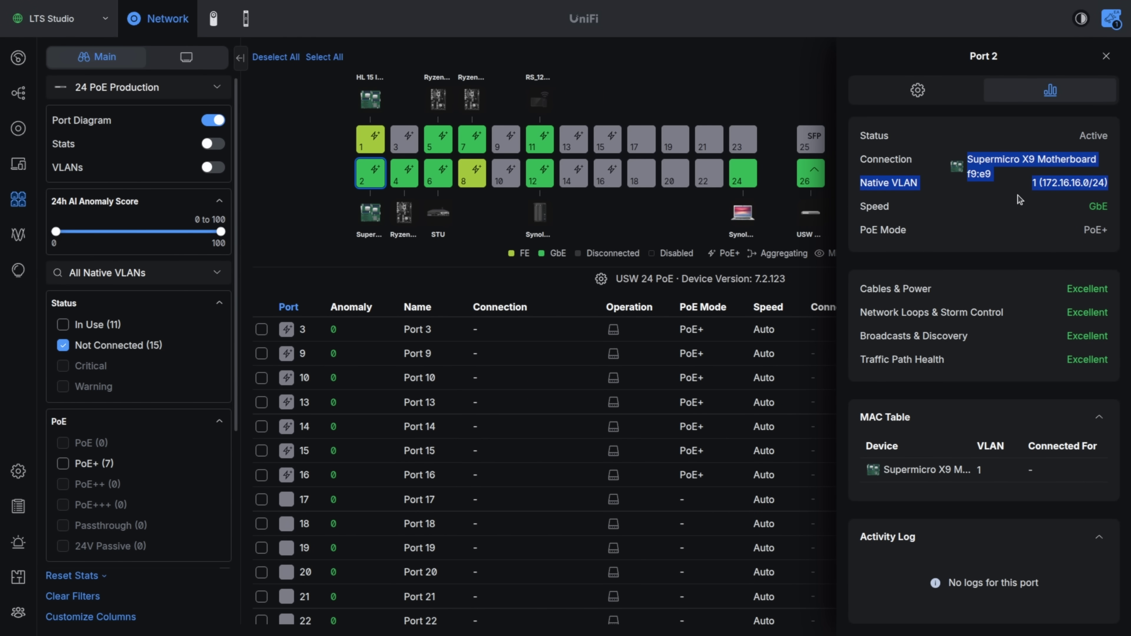
pyautogui.click(917, 91)
pyautogui.scroll(-2, 974, 378)
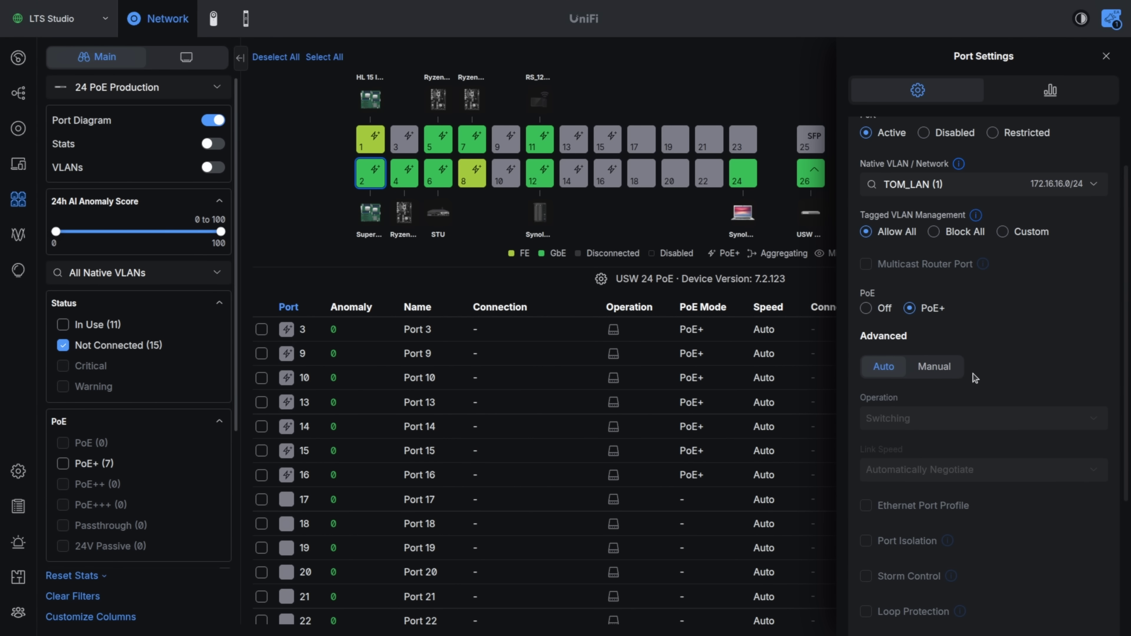
pyautogui.click(1107, 56)
# Select Ports 3, 9 and 10, then Port 14, and open its Native VLAN choices
pyautogui.click(261, 329)
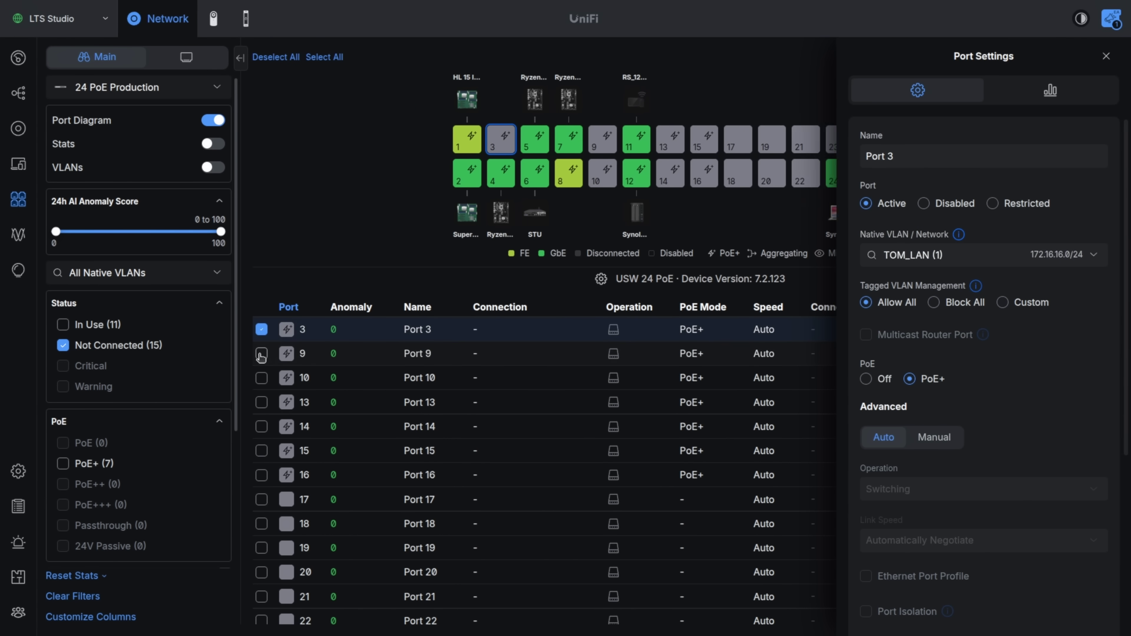
pyautogui.click(261, 354)
pyautogui.click(261, 378)
pyautogui.click(419, 427)
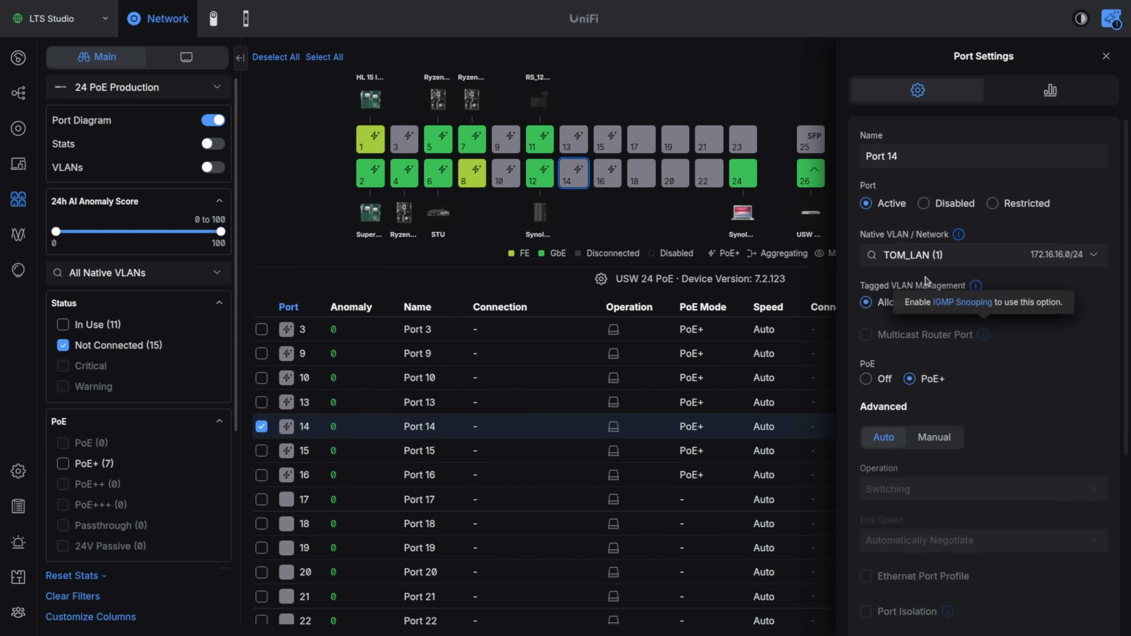
pyautogui.click(948, 254)
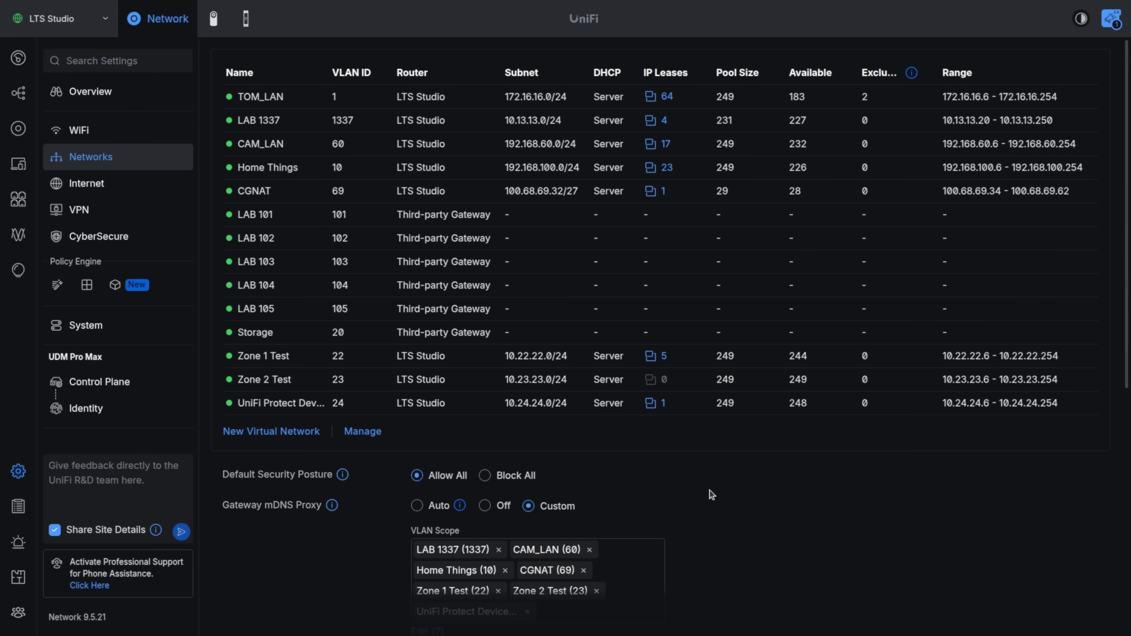
# Try the Block All default security posture, then cancel to keep Allow All
pyautogui.scroll(-2, 712, 495)
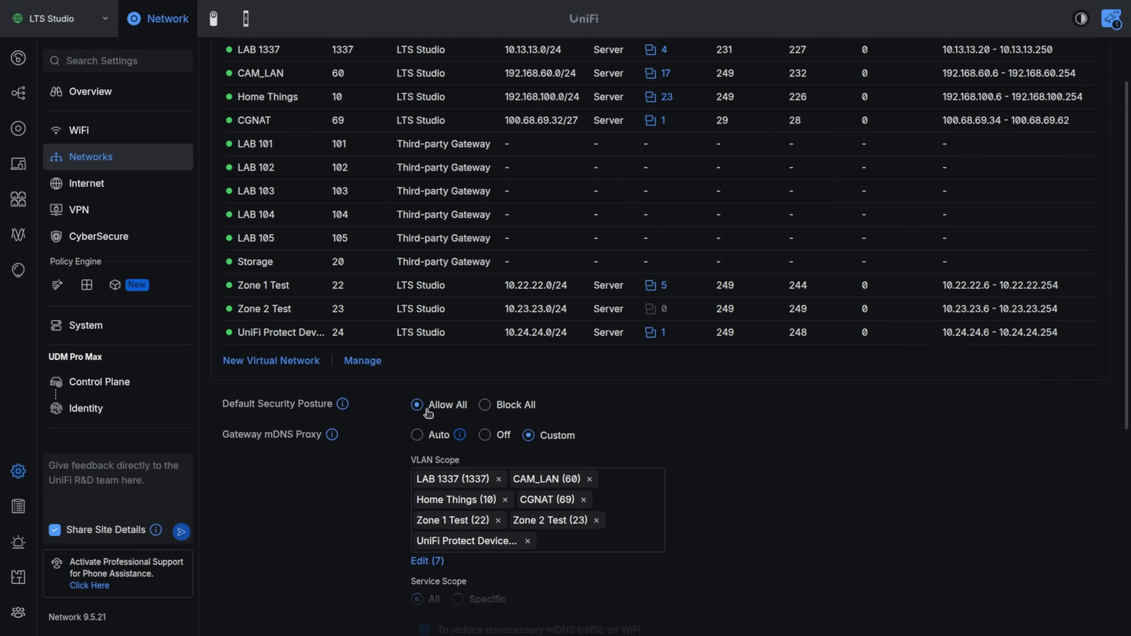
pyautogui.click(484, 407)
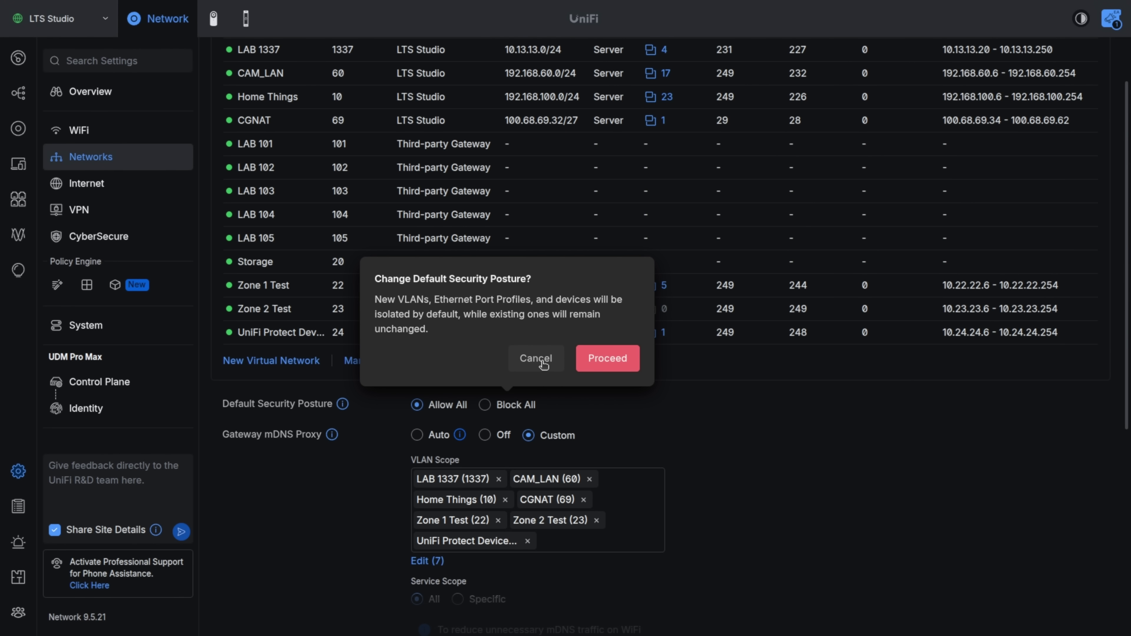
pyautogui.click(536, 359)
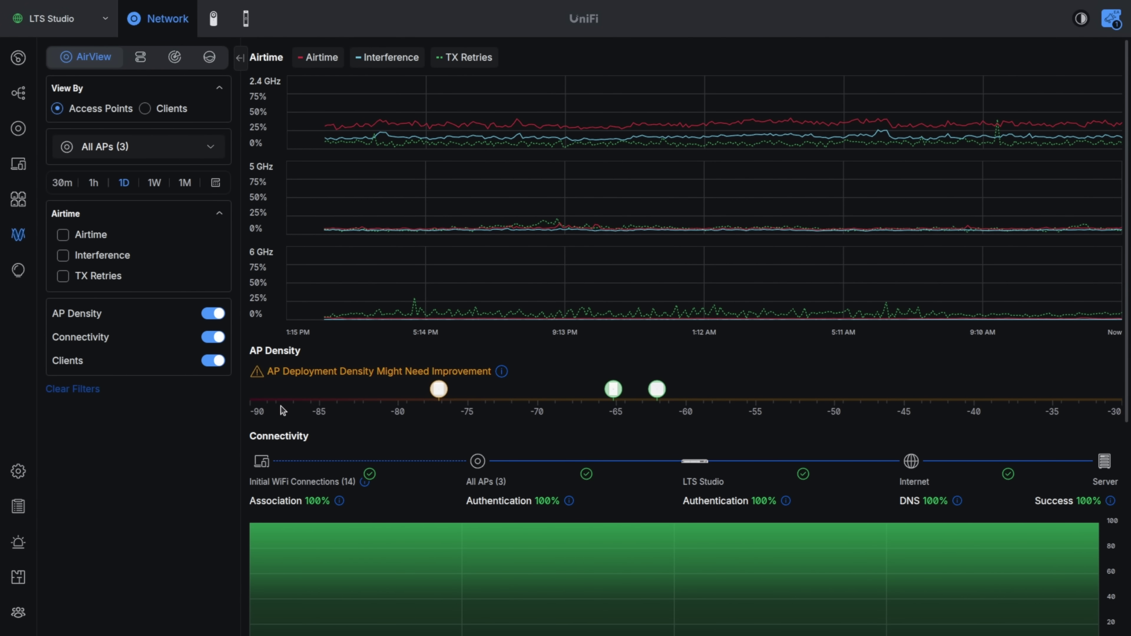
# Switch AirView to view by Clients, charting a phone's TX retries and signal on E7 channel 44
pyautogui.moveTo(500, 374)
pyautogui.click(146, 109)
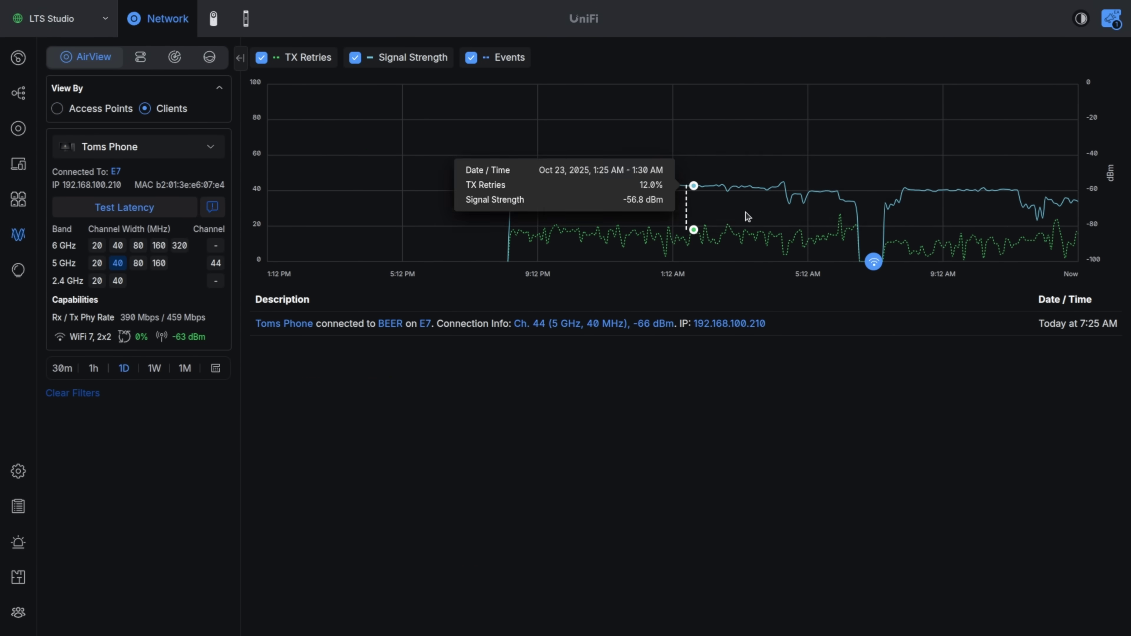
pyautogui.moveTo(874, 263)
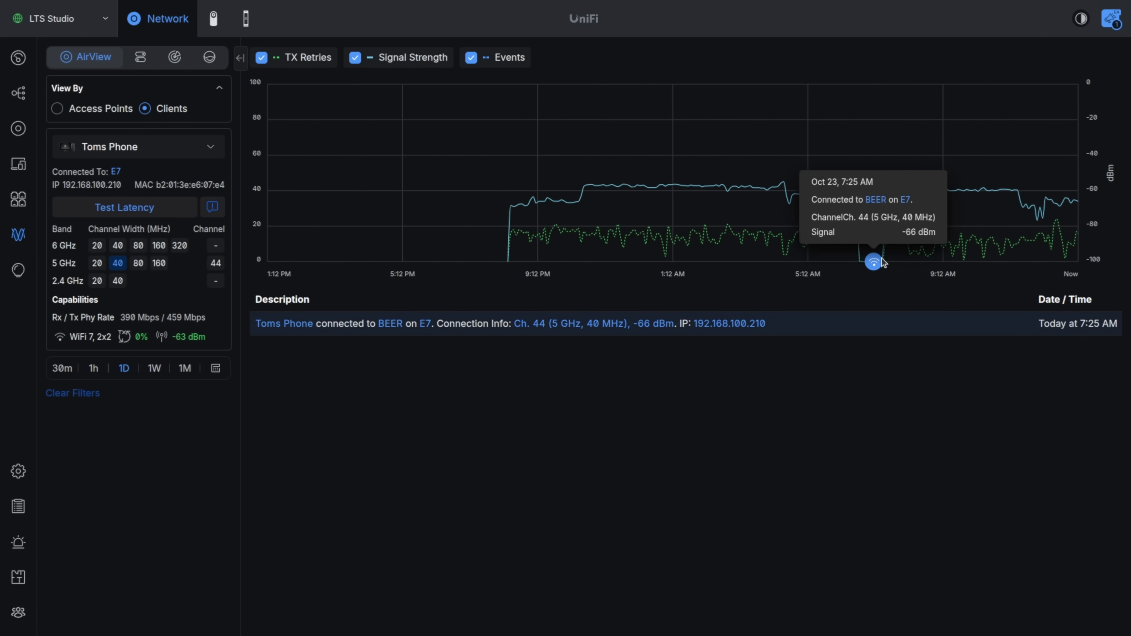
pyautogui.click(19, 506)
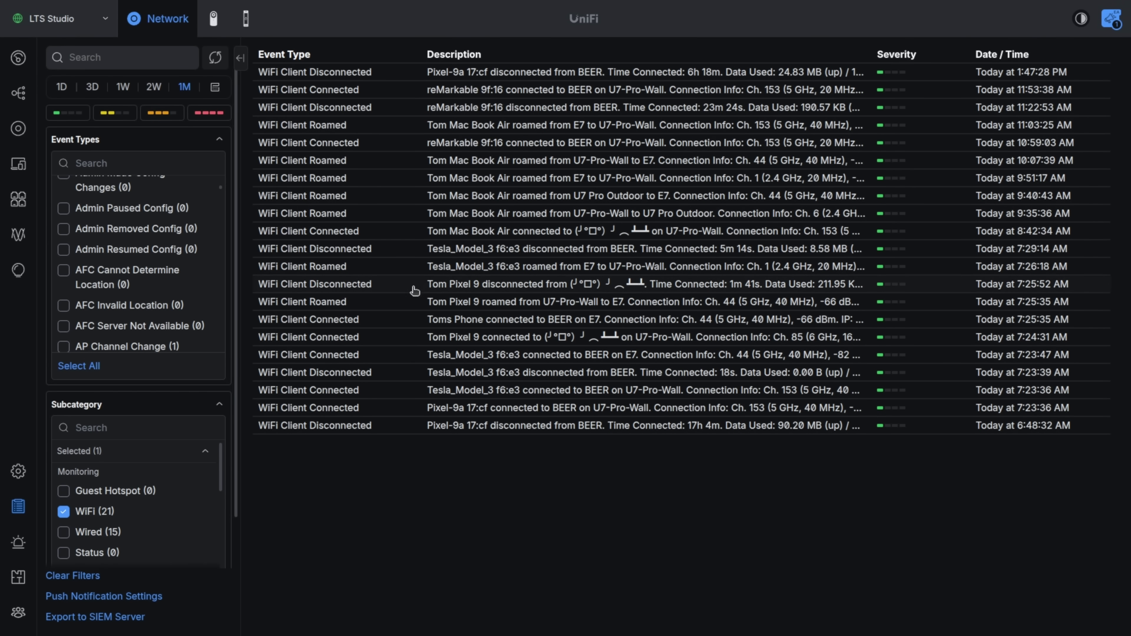
# Open the client-monitoring alarm, select its name, and switch its action from notify to a webhook delivery URL
pyautogui.click(17, 543)
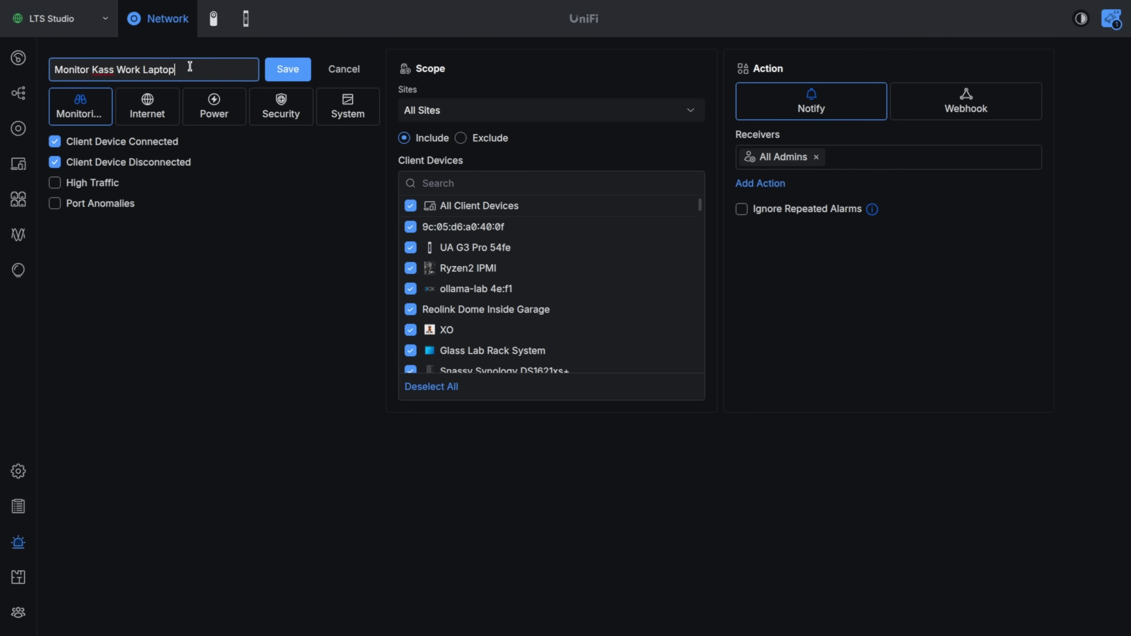
pyautogui.moveTo(190, 72); pyautogui.dragTo(57, 65)
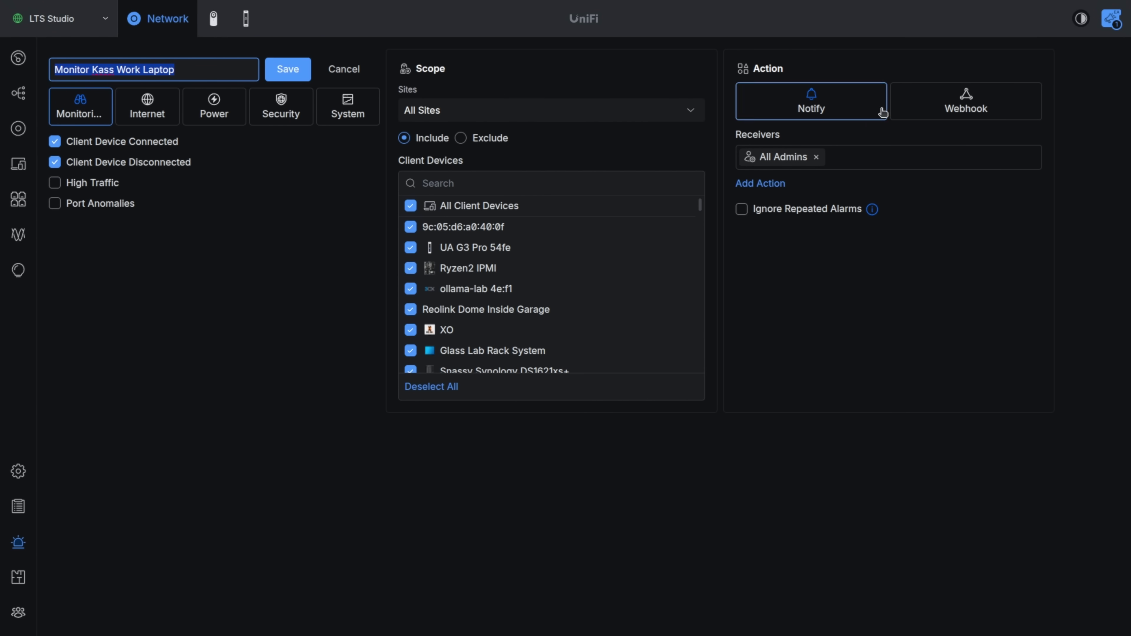
pyautogui.click(925, 117)
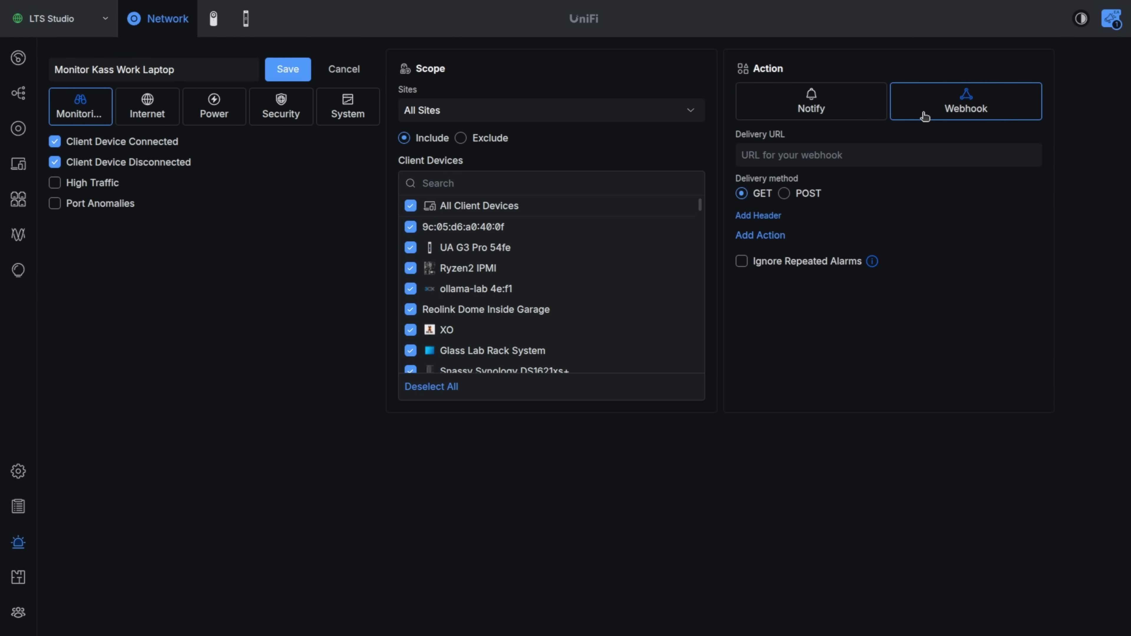
pyautogui.click(858, 164)
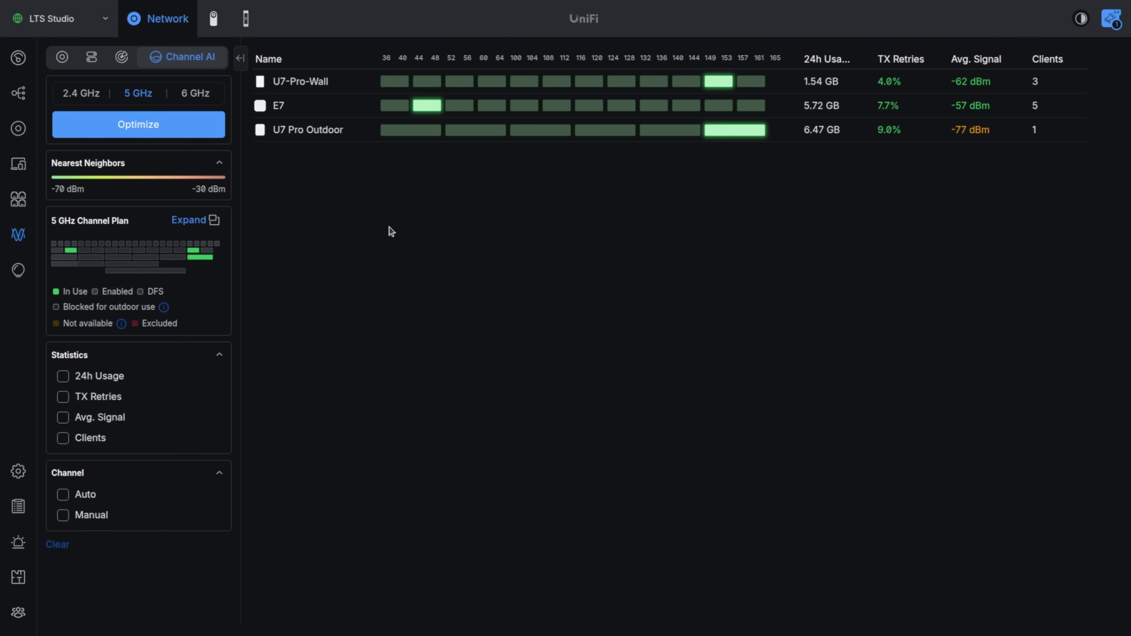
# Compare Channel AI usage on 2.4, 5 and 6 GHz, then run optimization for the 6 GHz APs
pyautogui.click(74, 101)
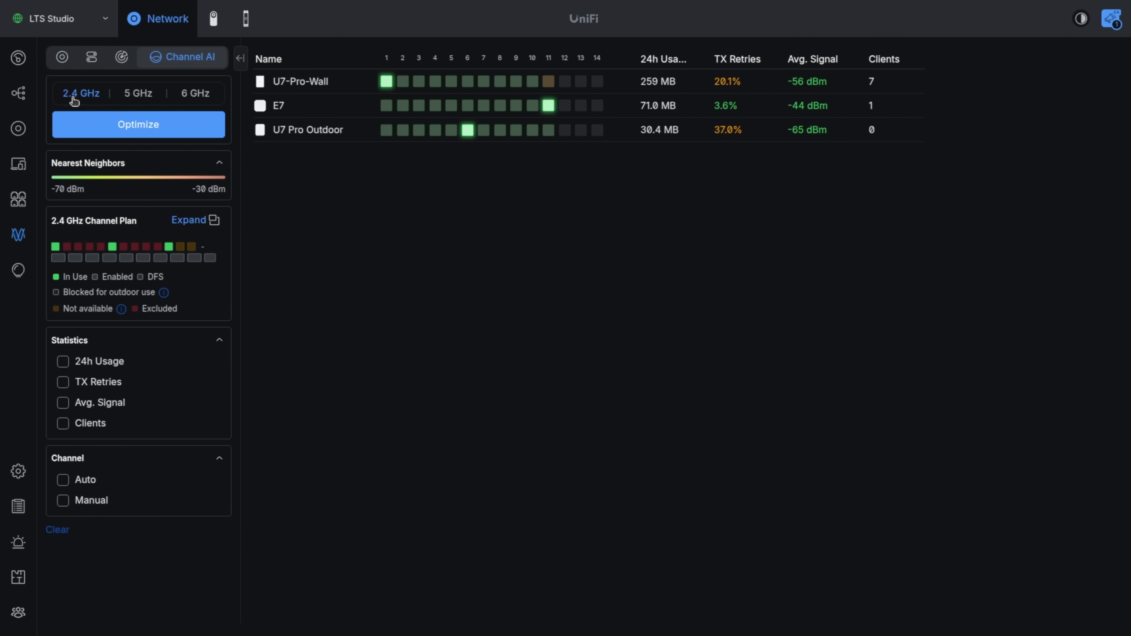
pyautogui.click(126, 96)
pyautogui.click(212, 103)
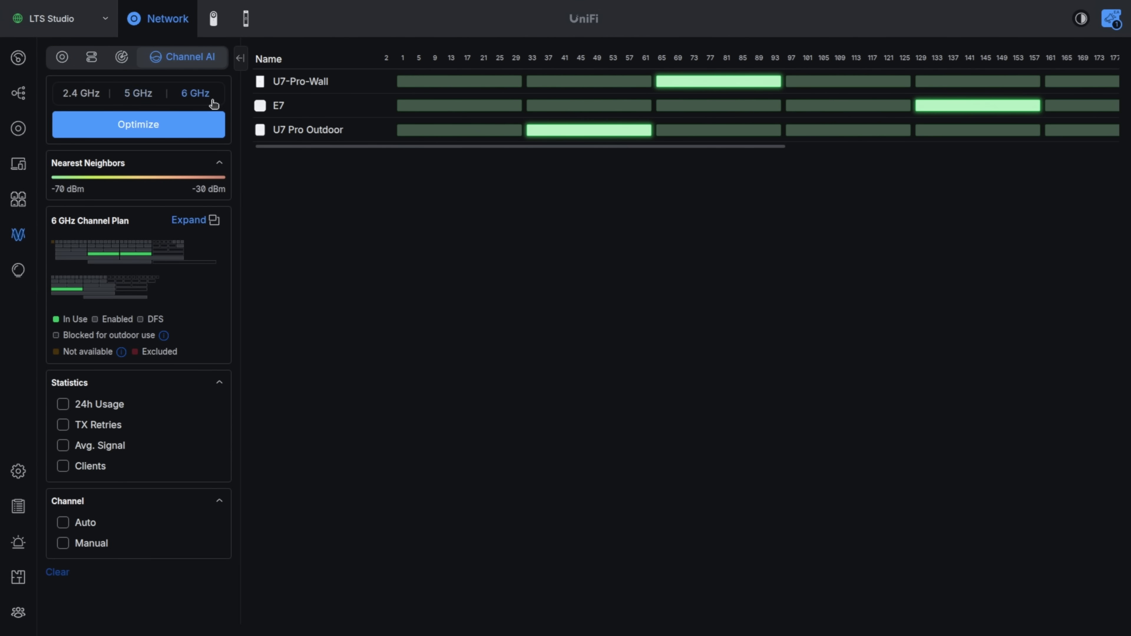
pyautogui.click(166, 126)
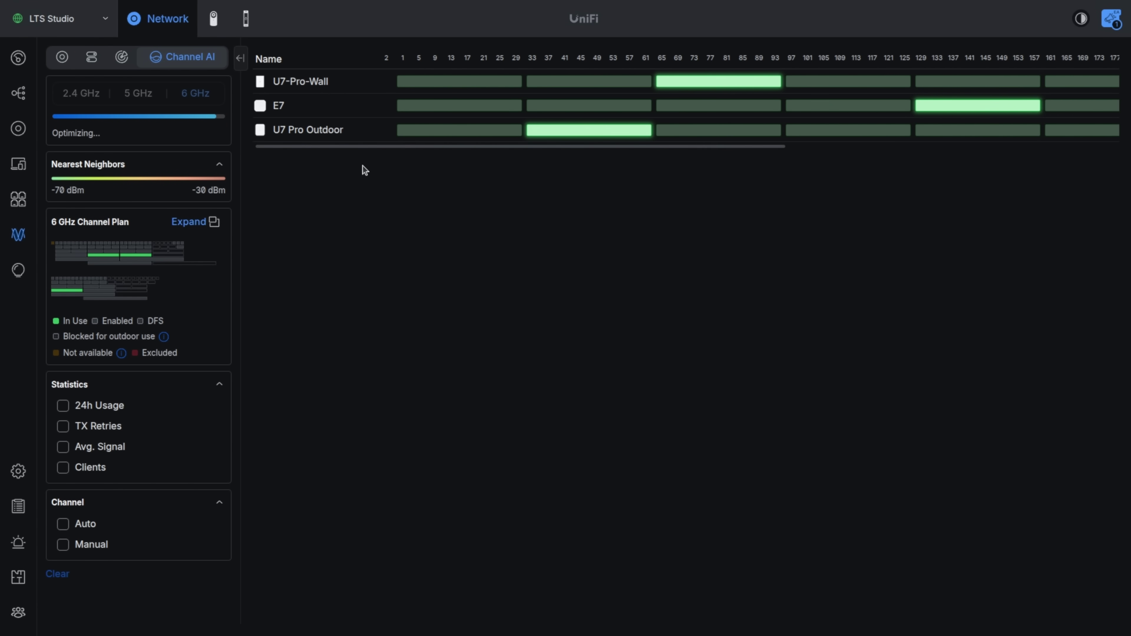
pyautogui.moveTo(874, 142)
# In the 6 GHz channel plan, exclude two 320 MHz blocks and channel 85, then restore defaults
pyautogui.click(186, 225)
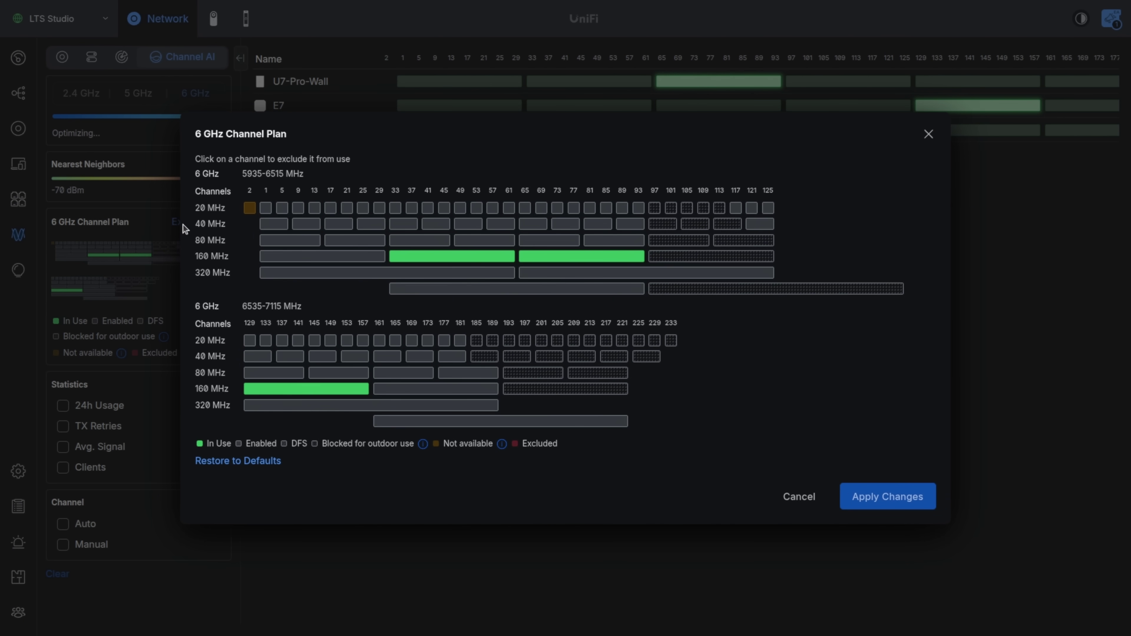
pyautogui.click(341, 274)
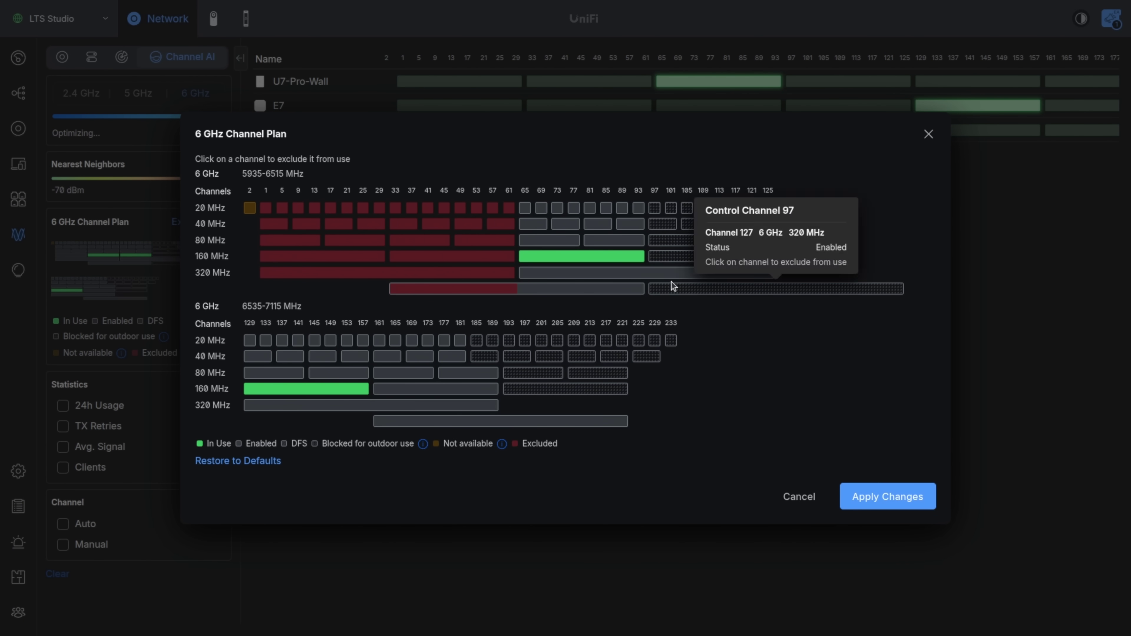
pyautogui.click(709, 290)
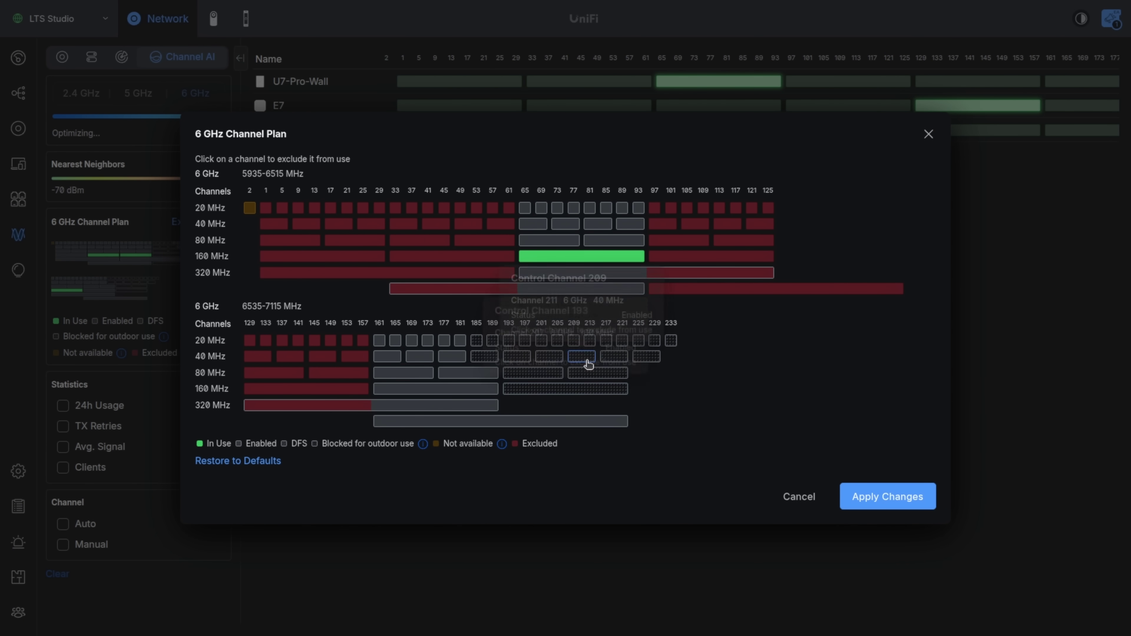
pyautogui.click(607, 208)
pyautogui.click(231, 463)
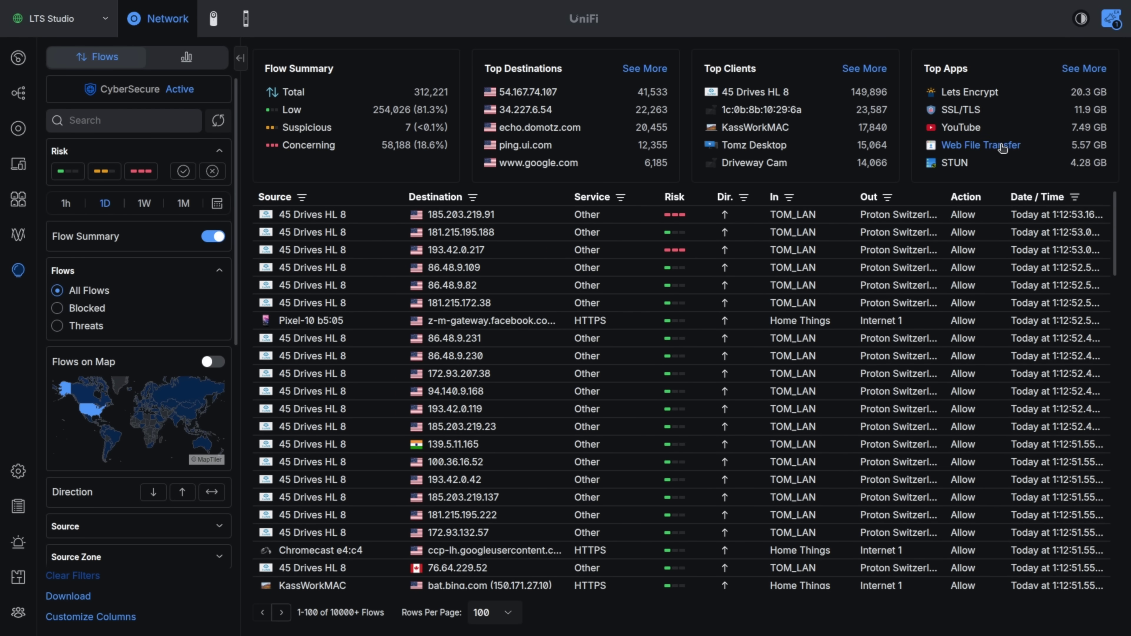
# Inspect the Pixel-10's 294 KB HTTPS flow to 157.240.254.33, scrolling down to its Block options
pyautogui.click(1089, 69)
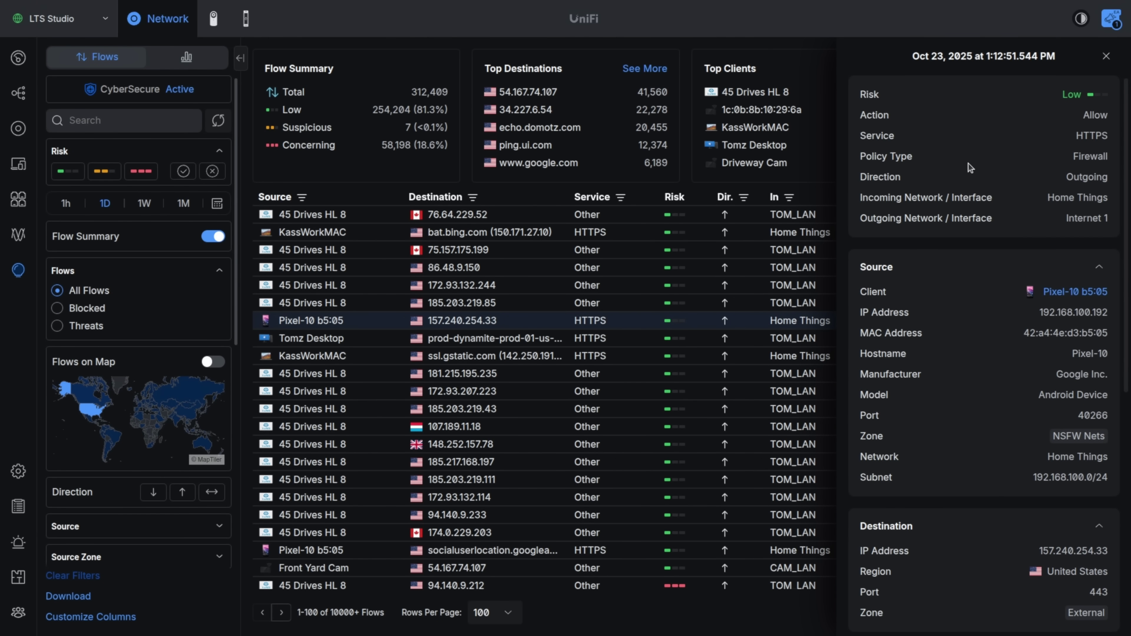
pyautogui.scroll(-5, 964, 169)
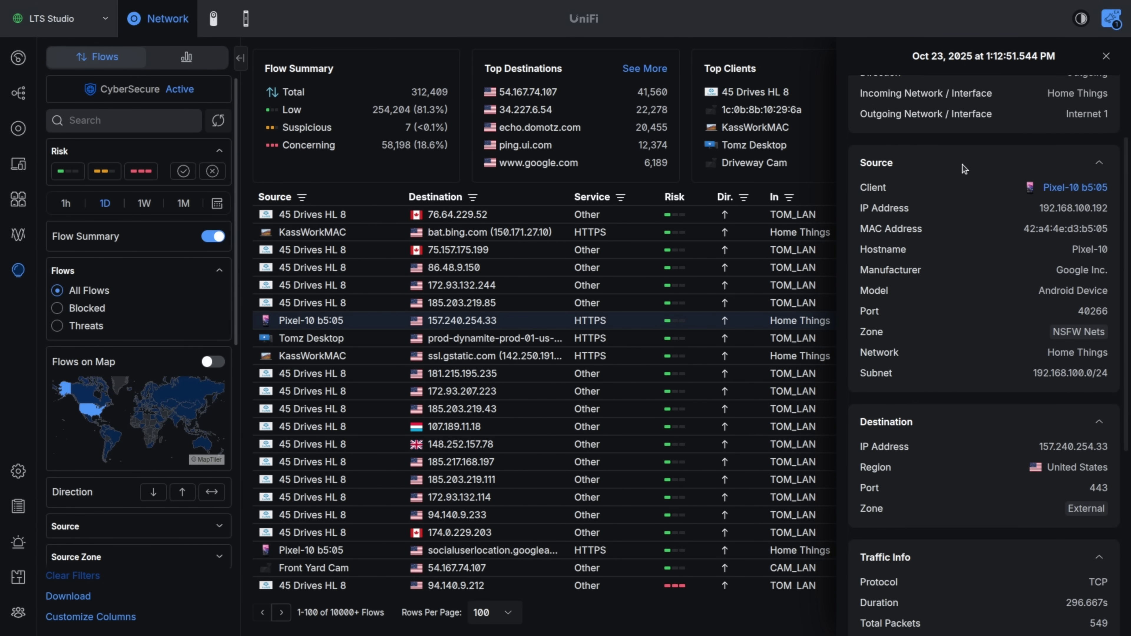
pyautogui.scroll(-2, 964, 169)
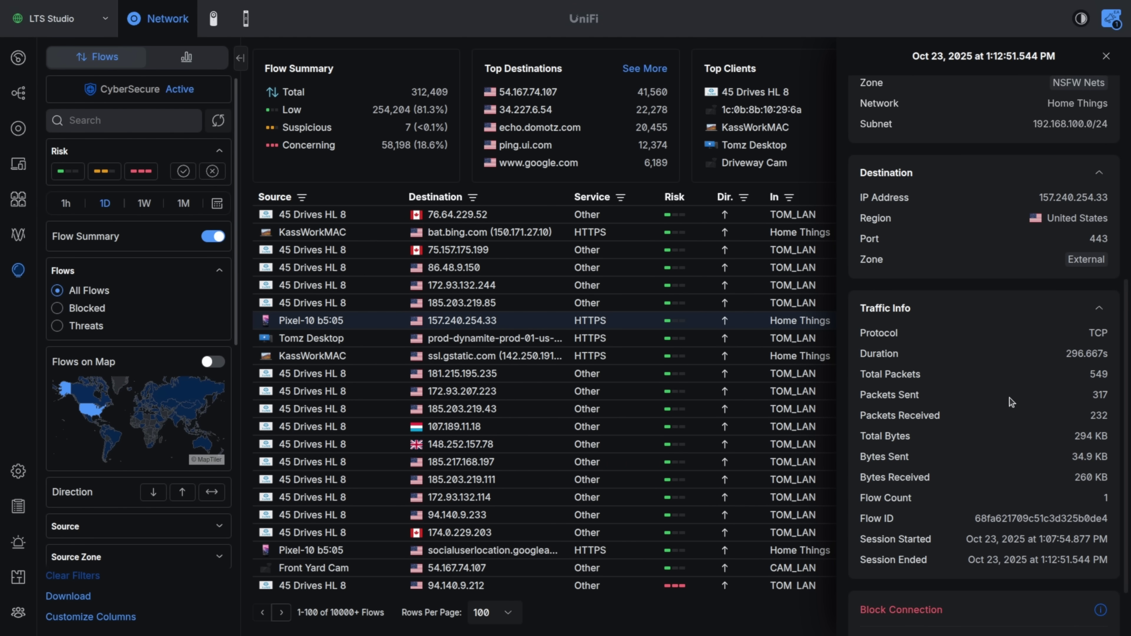
pyautogui.scroll(-2, 1012, 404)
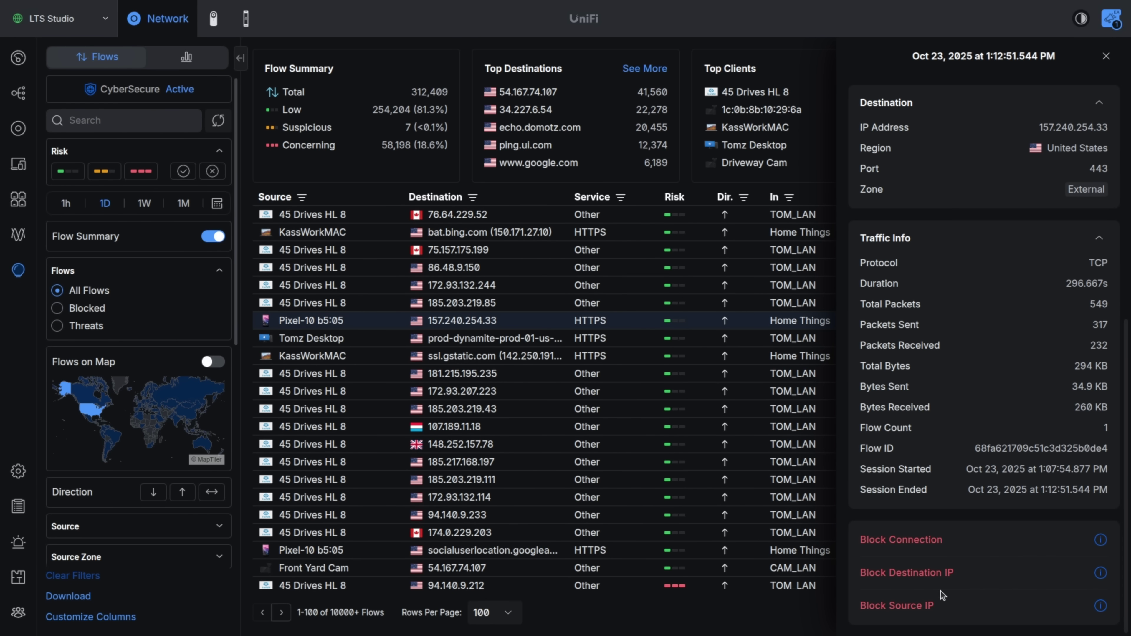
pyautogui.scroll(10, 953, 406)
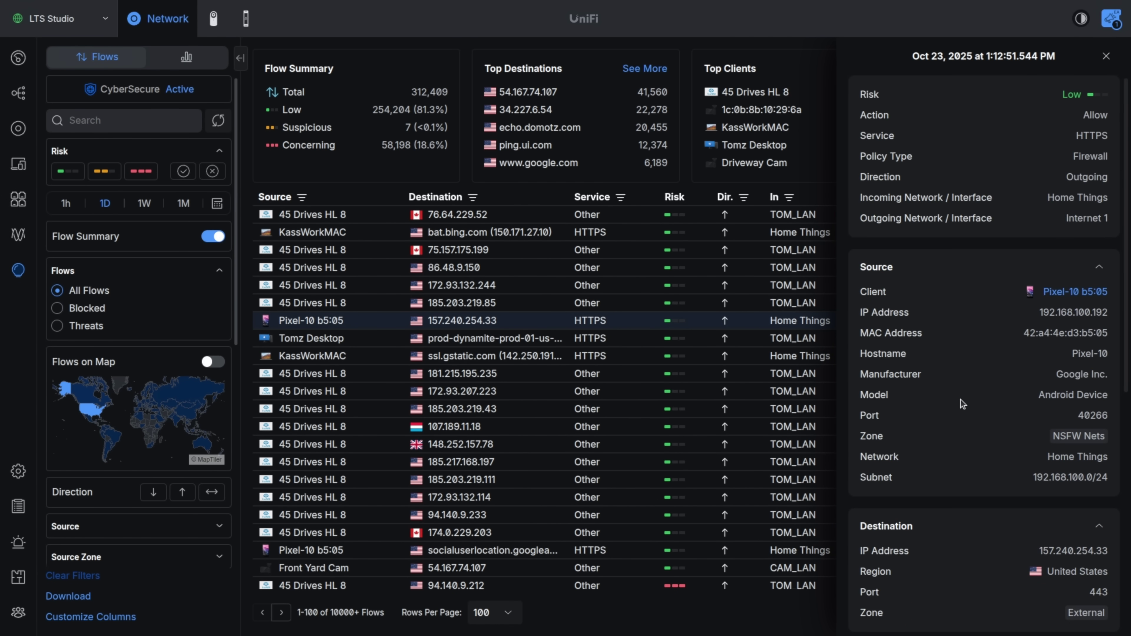
# Open Pixel-10's Insights and scroll through its WiFi experience, latest flows and top apps
pyautogui.click(1052, 293)
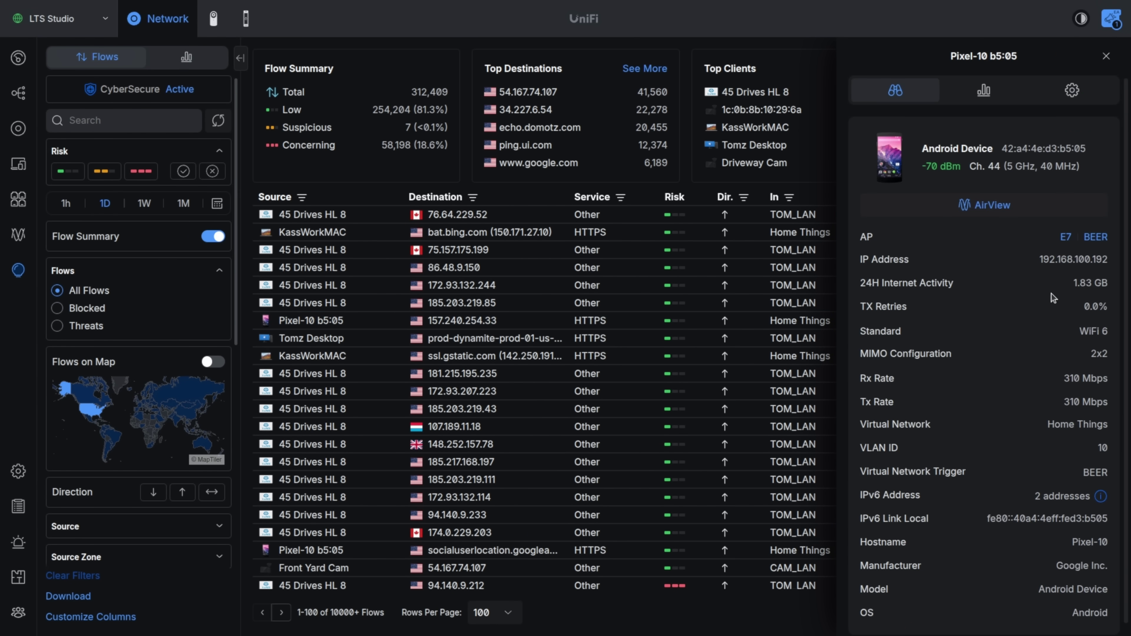
pyautogui.click(984, 92)
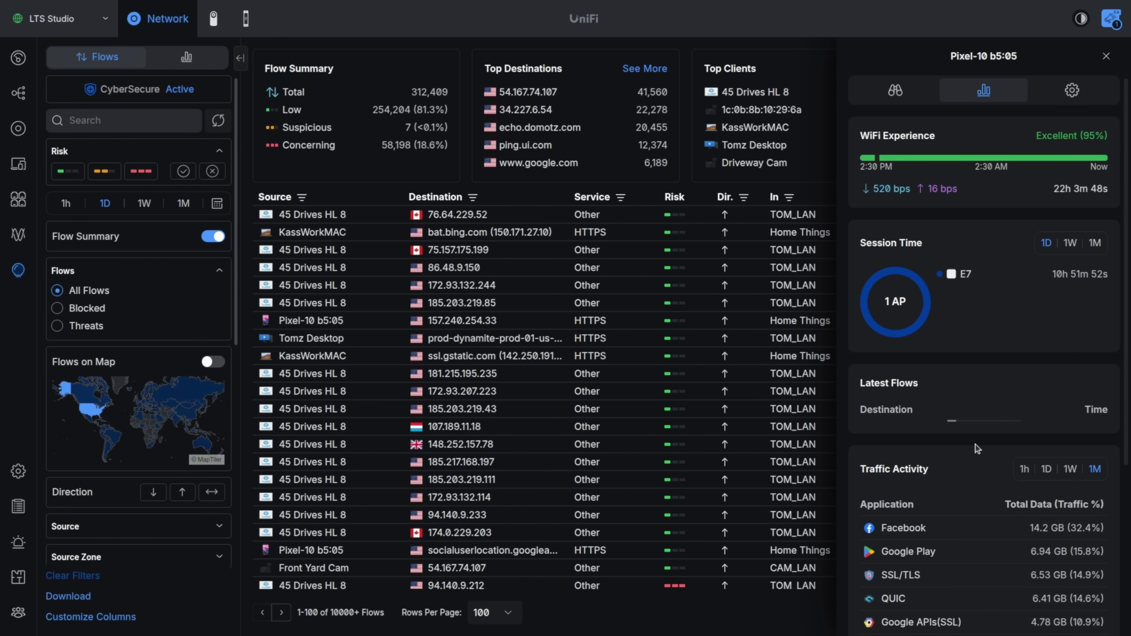
pyautogui.scroll(-5, 977, 448)
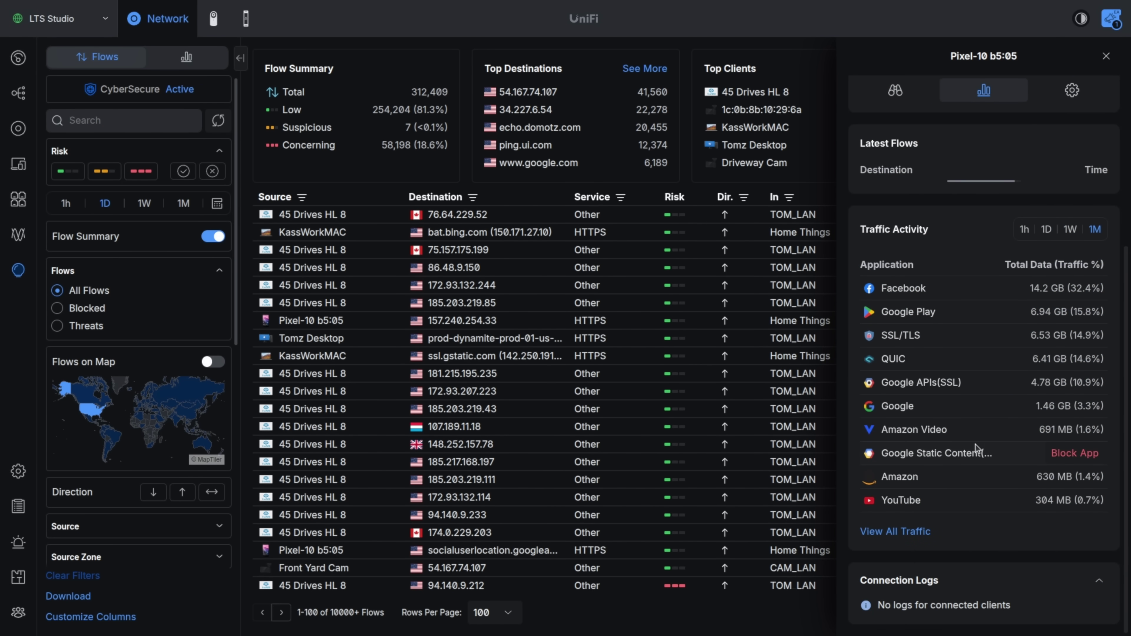
pyautogui.scroll(5, 976, 448)
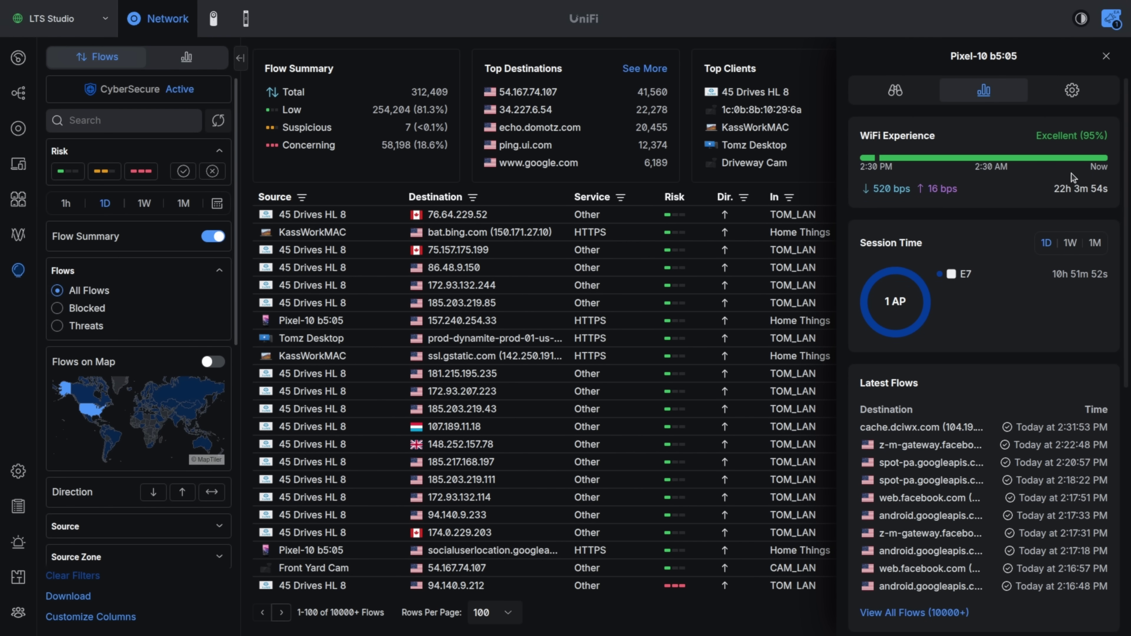
pyautogui.scroll(-5, 1001, 280)
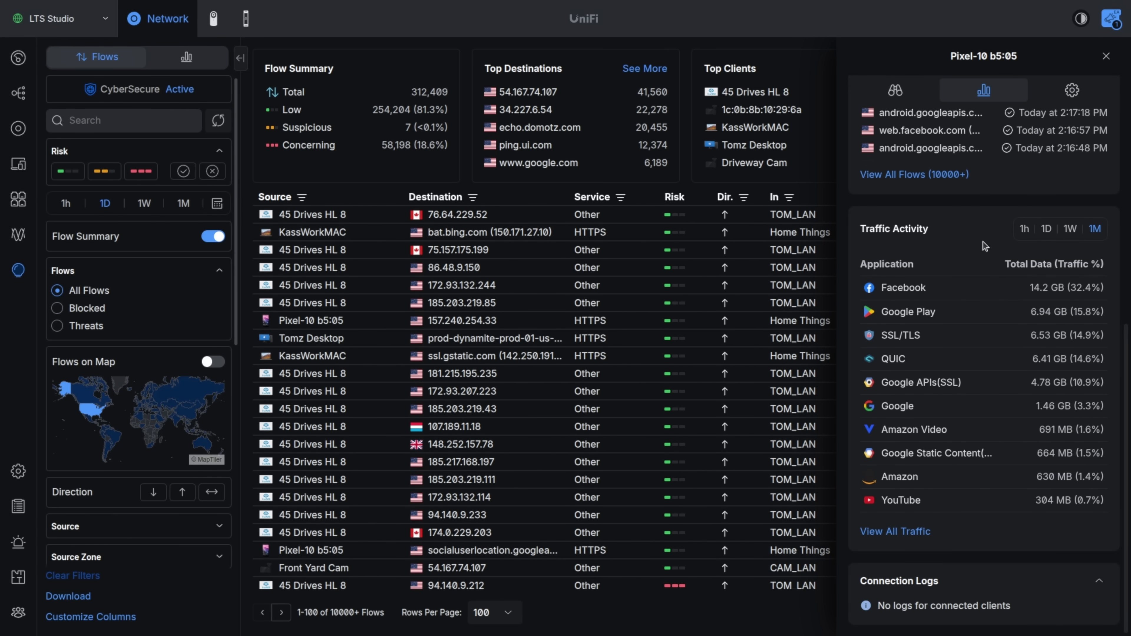
pyautogui.scroll(5, 985, 246)
pyautogui.click(178, 89)
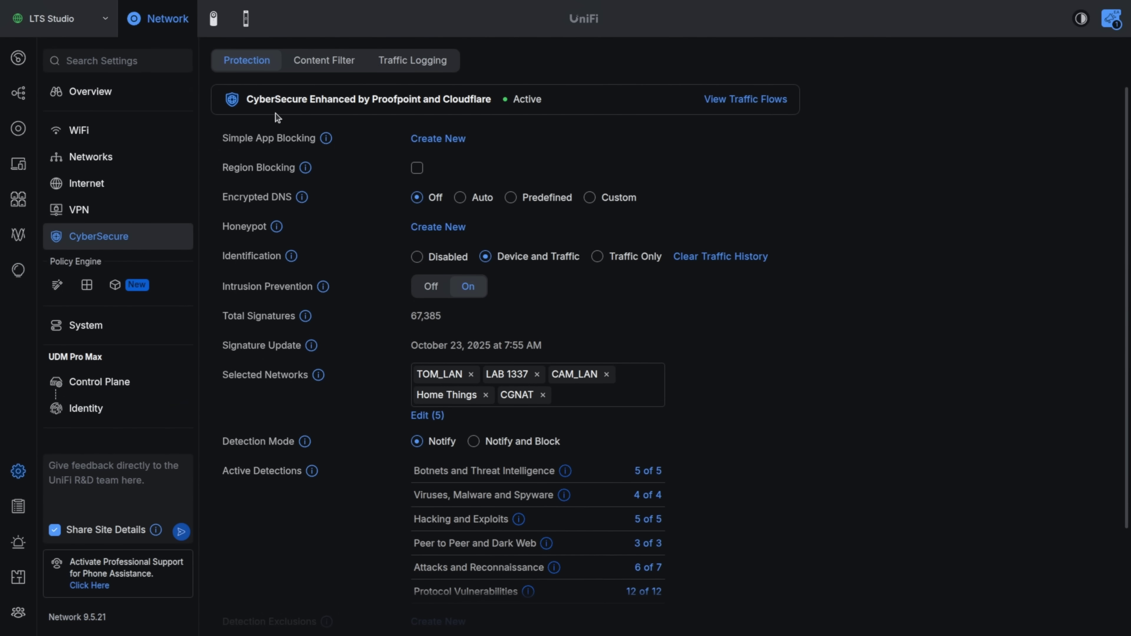
pyautogui.moveTo(246, 99); pyautogui.dragTo(489, 99)
pyautogui.click(506, 133)
pyautogui.moveTo(374, 102); pyautogui.dragTo(470, 97)
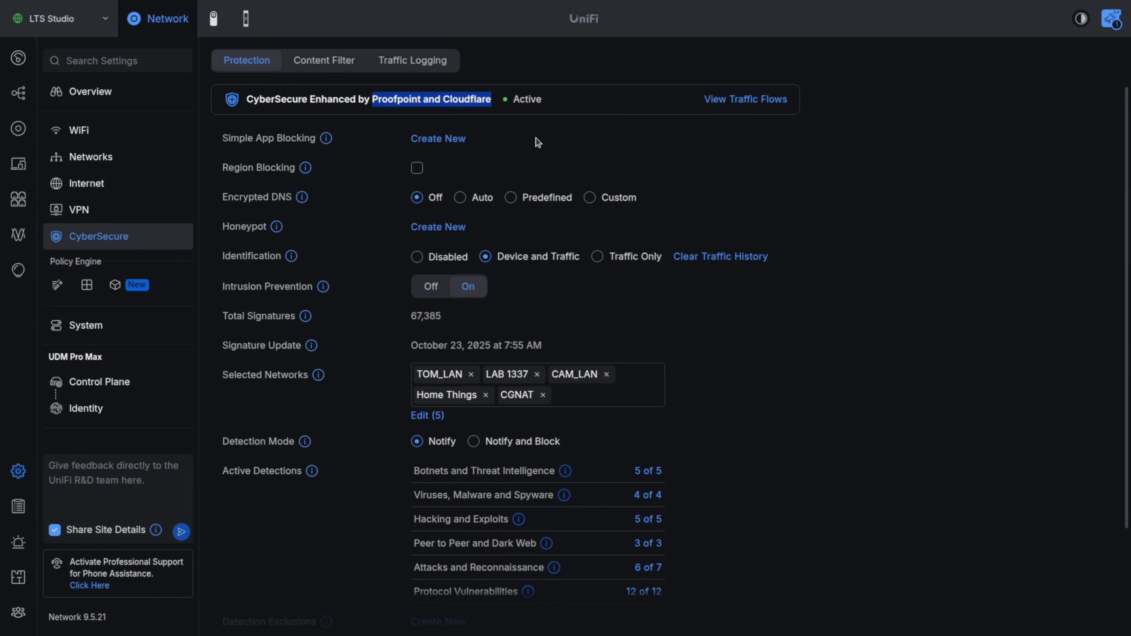
# Create a new content filter and tick the Adult and Sensitive Content group, selecting all 18 categories
pyautogui.click(349, 68)
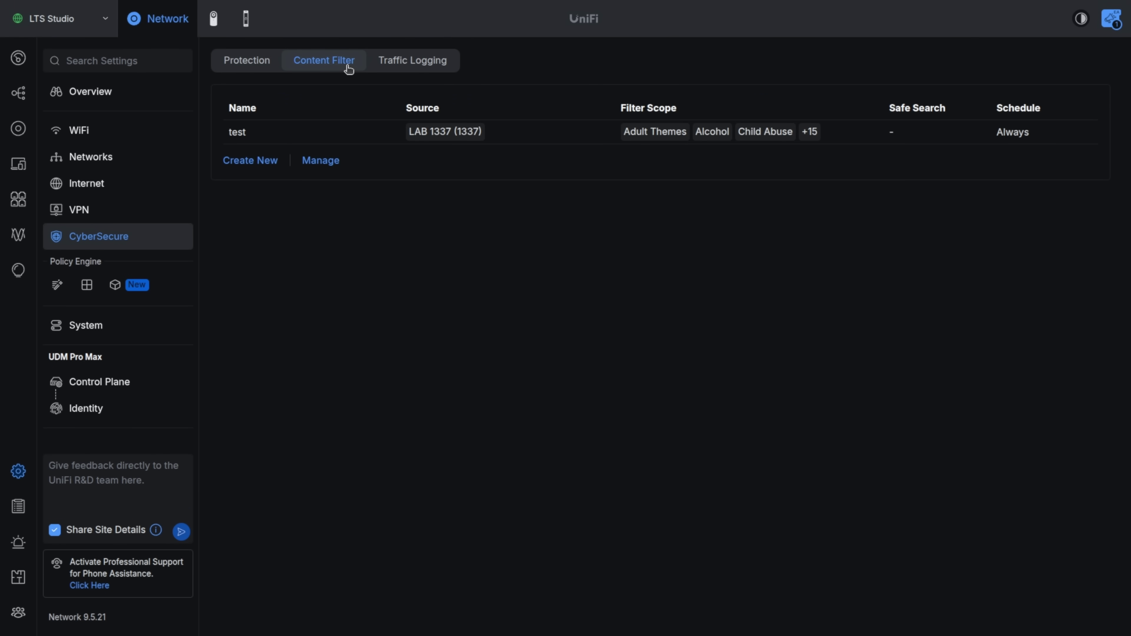
pyautogui.click(272, 161)
pyautogui.scroll(-20, 542, 370)
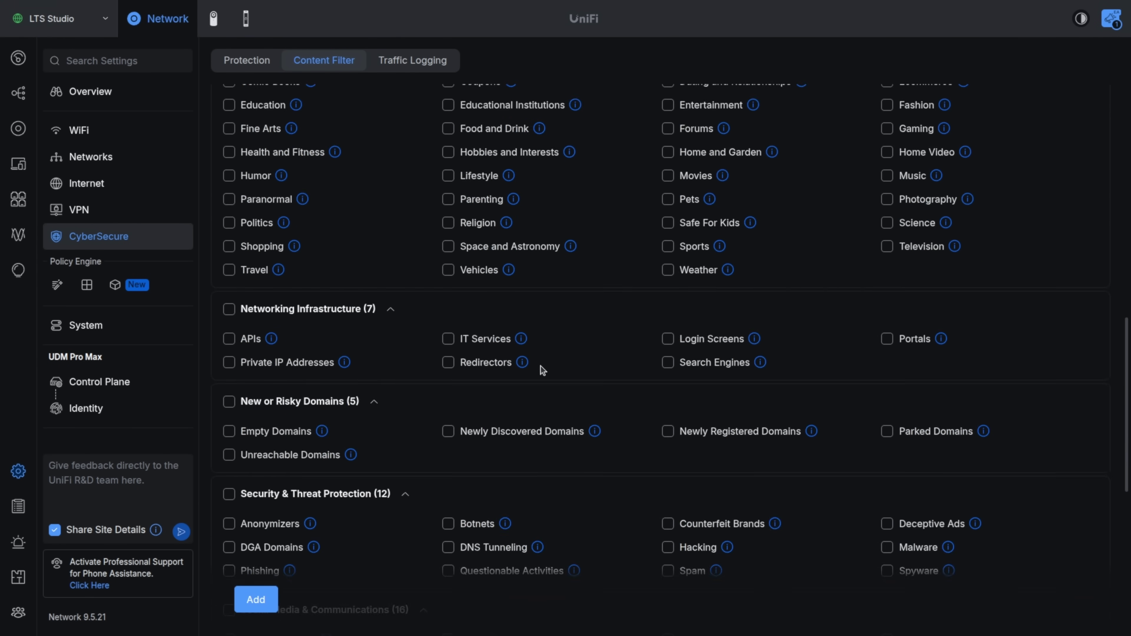
pyautogui.scroll(20, 543, 369)
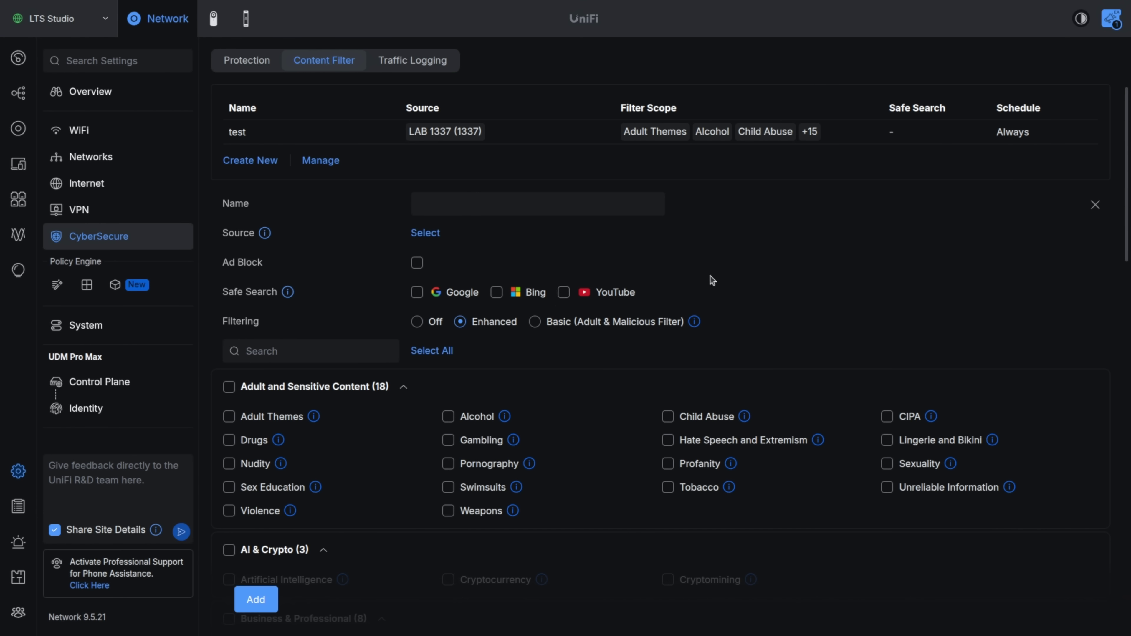
pyautogui.scroll(-3, 711, 278)
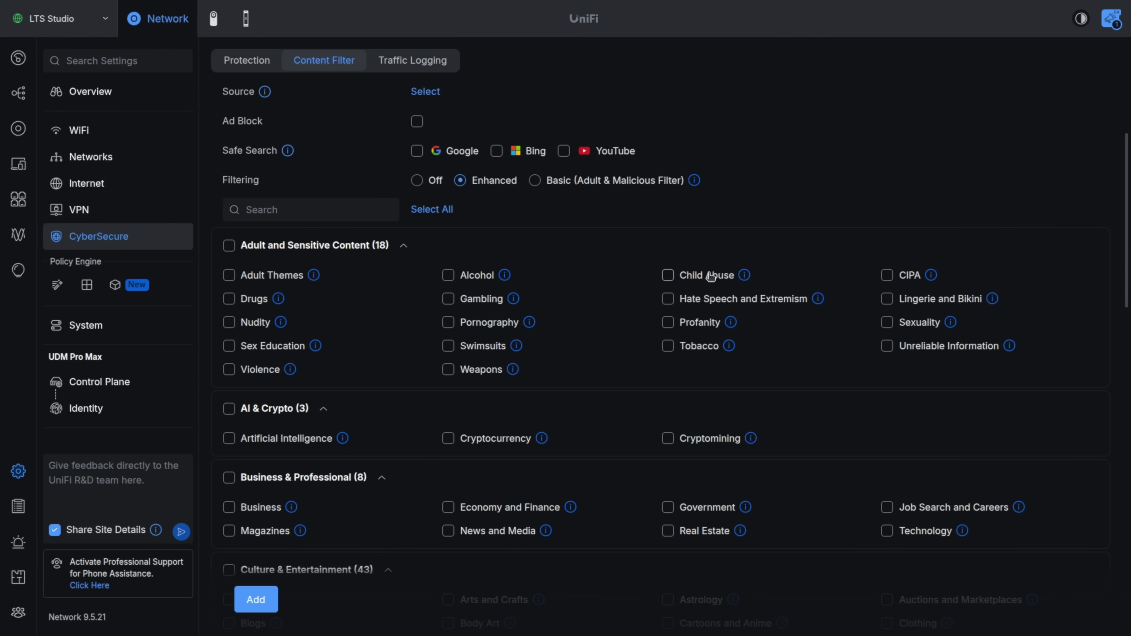
pyautogui.click(229, 246)
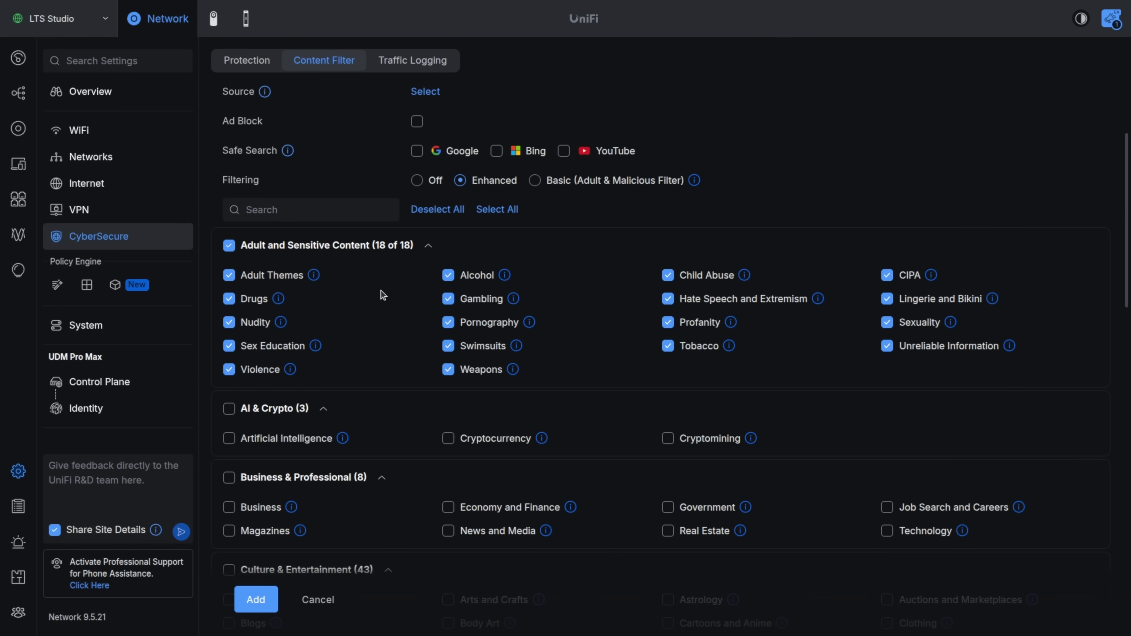
pyautogui.scroll(3, 382, 294)
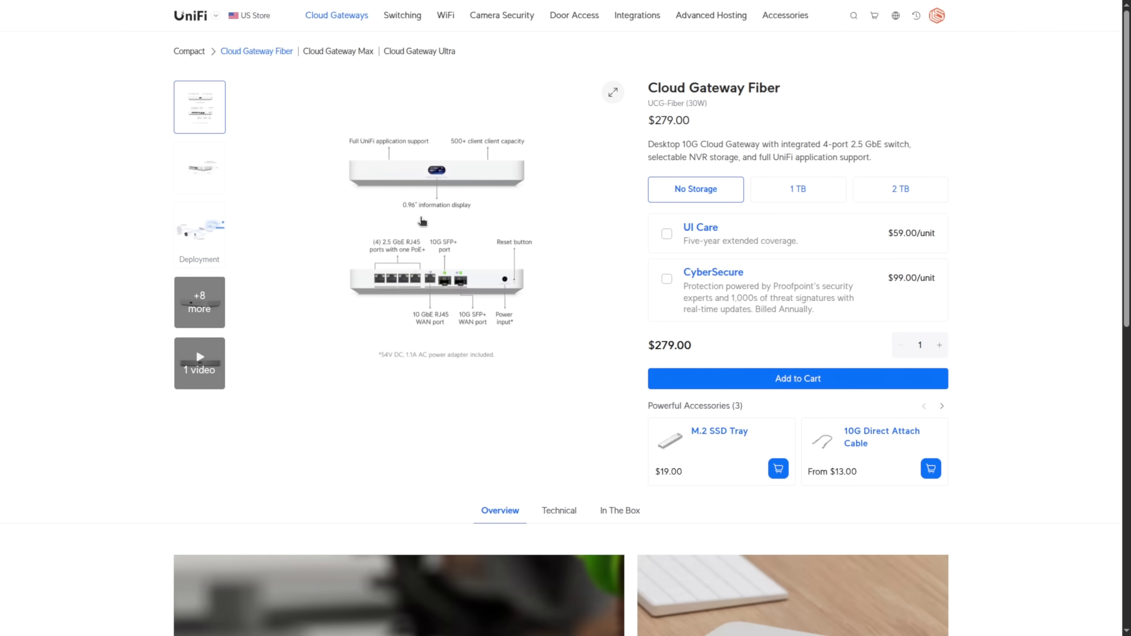
# Enlarge the Cloud Gateway Fiber product image and switch to its deployment diagram
pyautogui.click(422, 221)
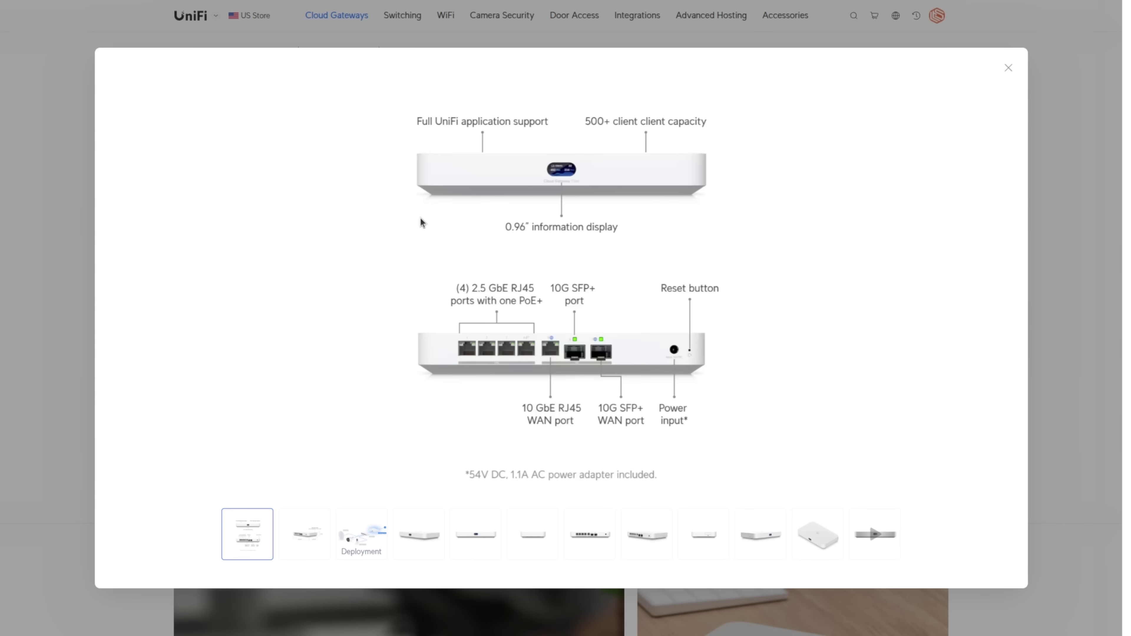
pyautogui.click(372, 538)
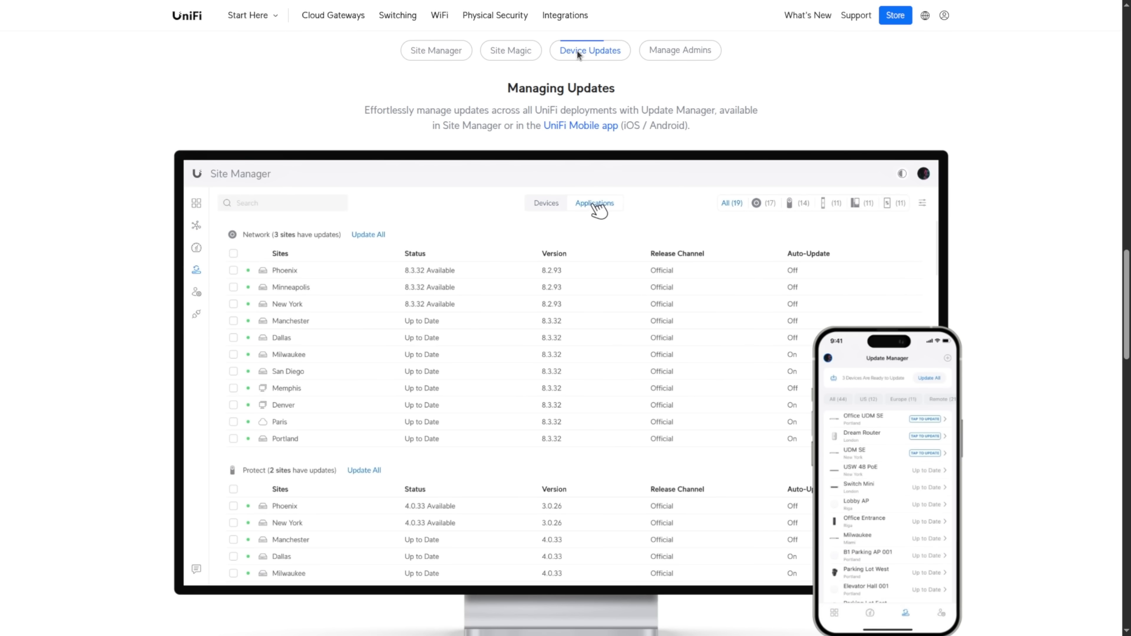
# Browse the Manage Admins and Site Manager feature sections, then return to Device Updates
pyautogui.click(665, 55)
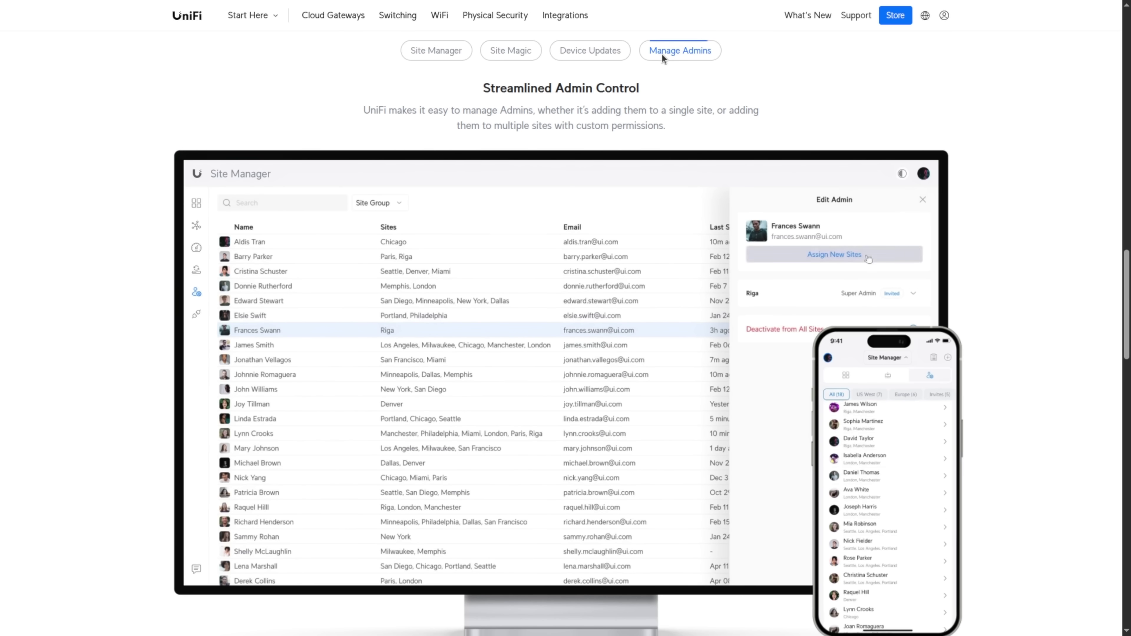
pyautogui.click(433, 54)
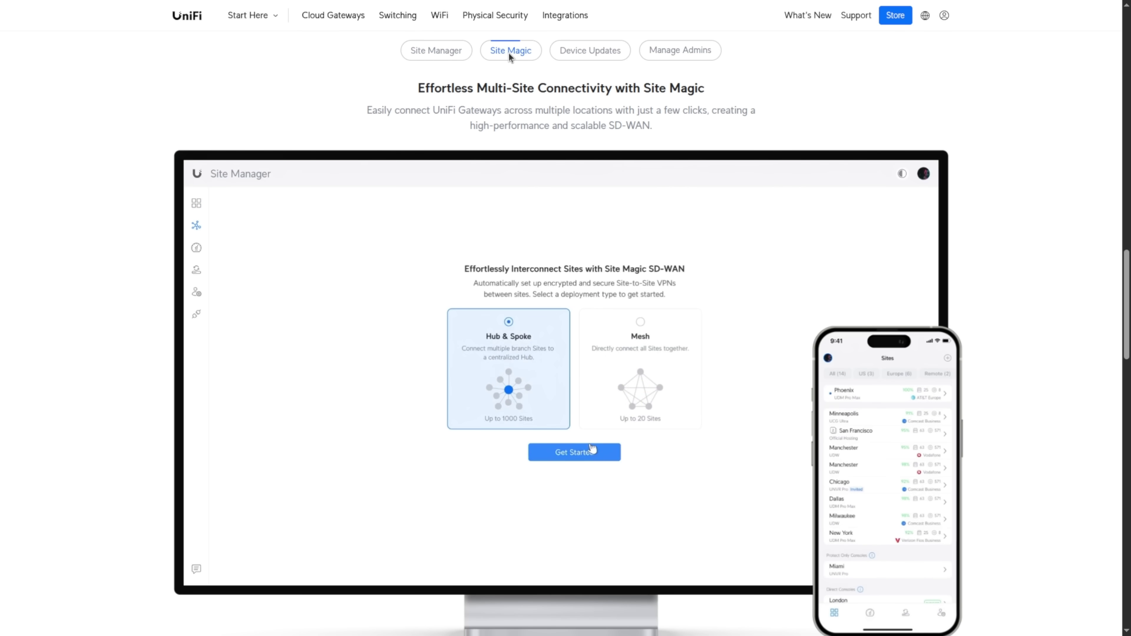
pyautogui.click(577, 50)
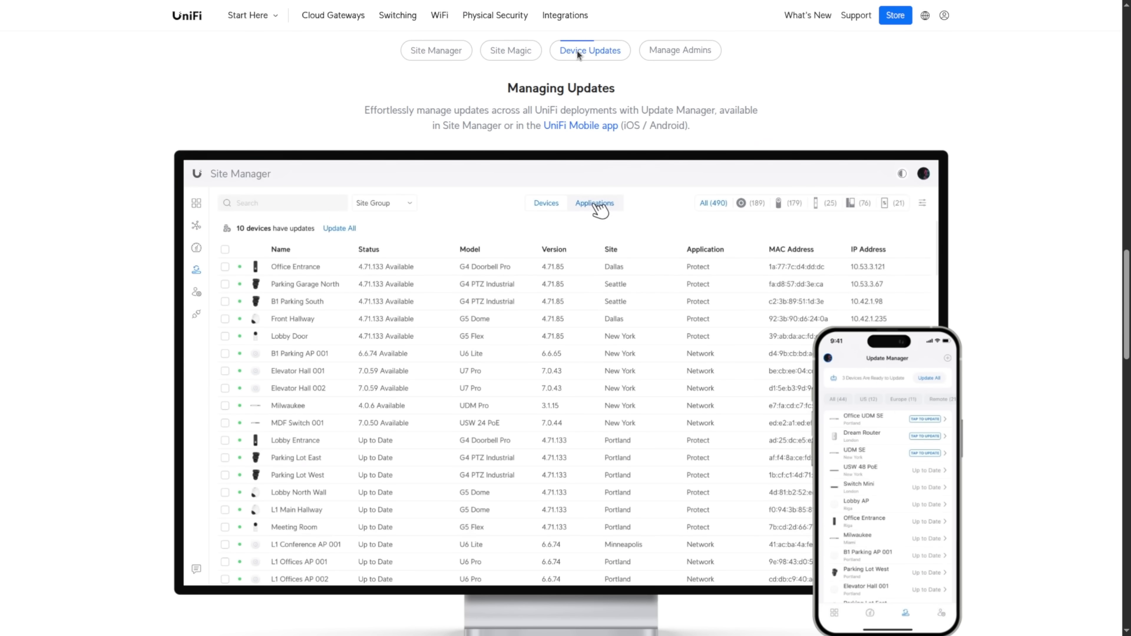